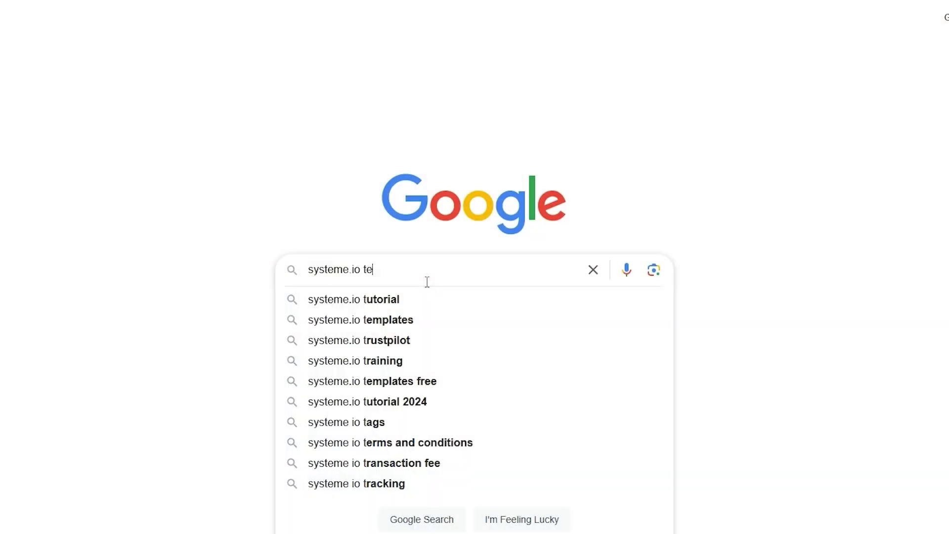
Search Google for "systeme.io tech tutorials" and look through the results
text(ch tutorials)
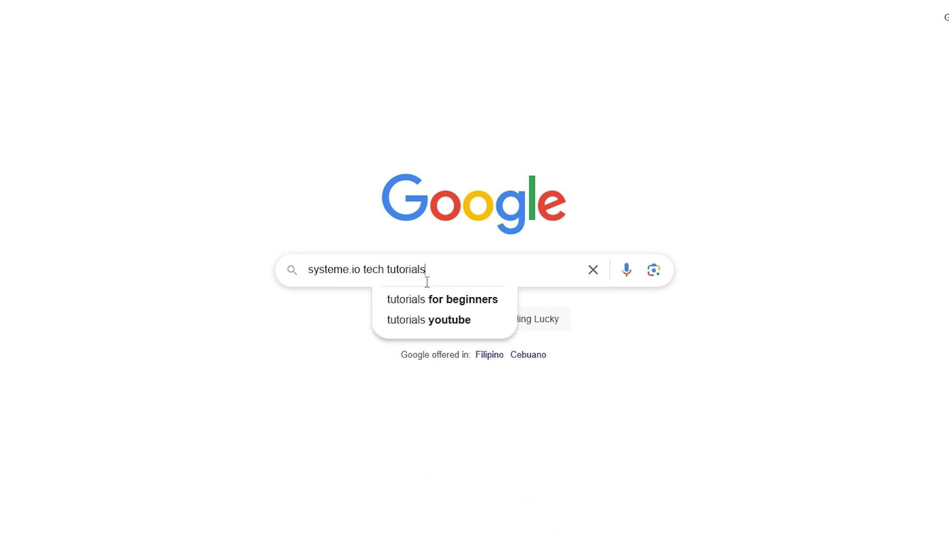
key(Return)
scroll(569, 138, down, 5)
scroll(570, 143, down, 6)
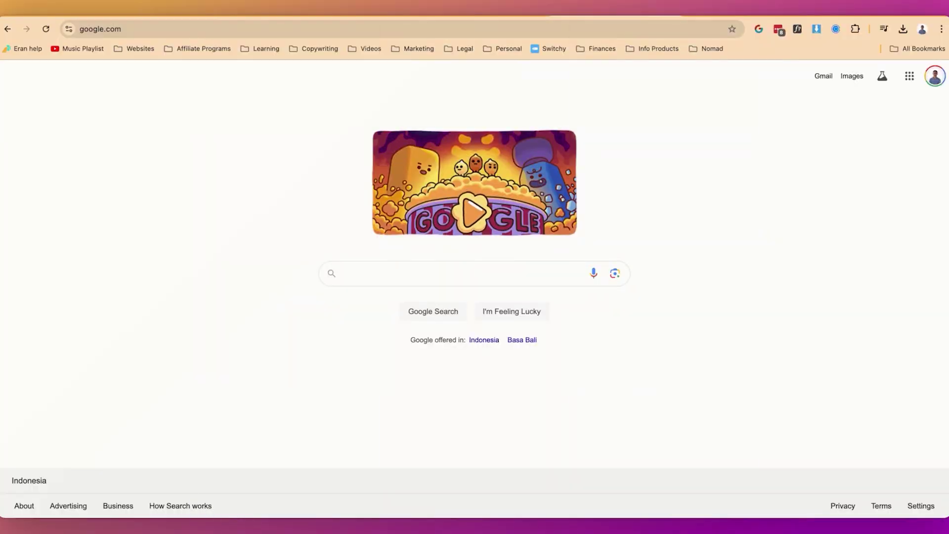
Search Google for "google search console" and open the Google Search Console Tools result
click(791, 236)
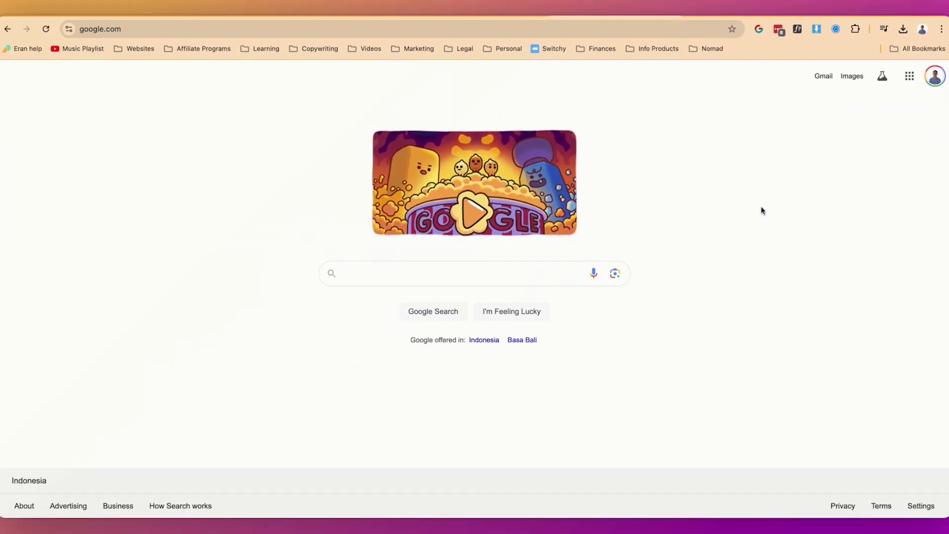
click(487, 274)
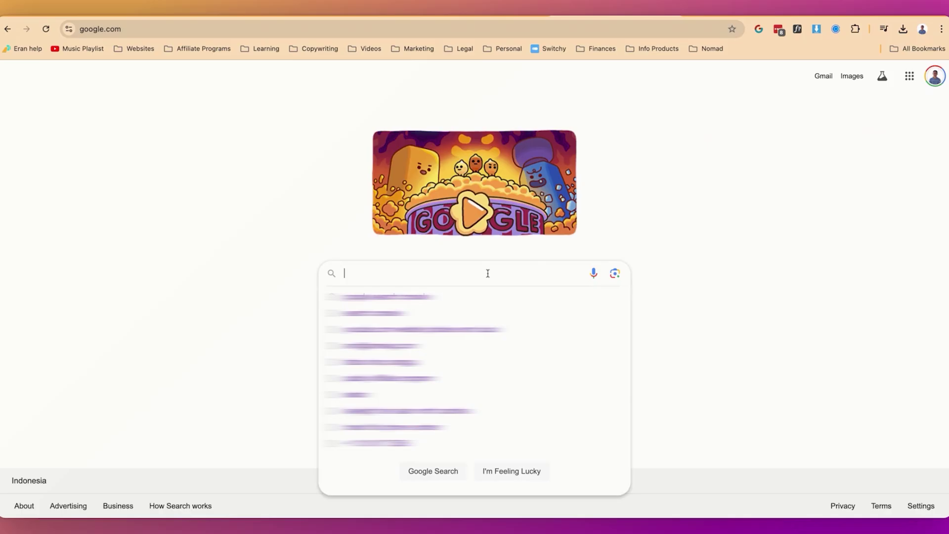
text(google search console)
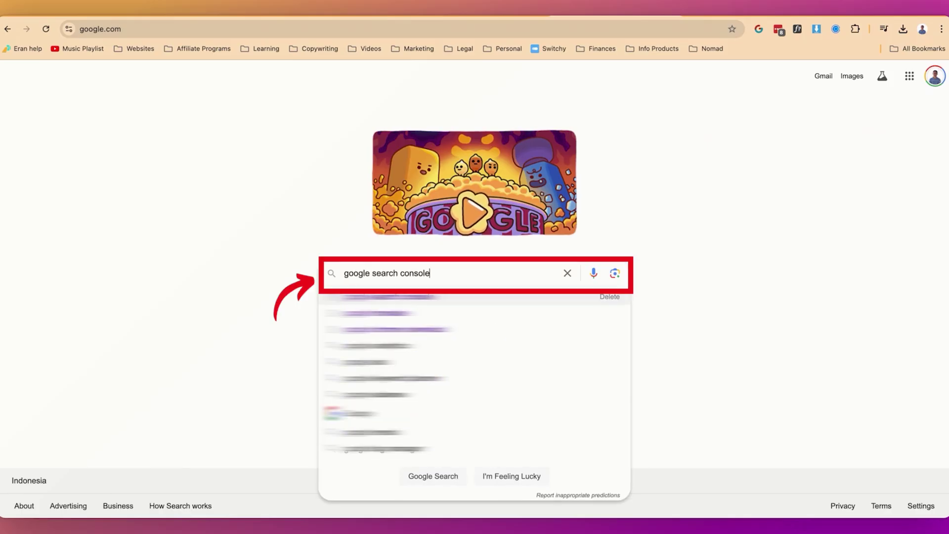
key(Return)
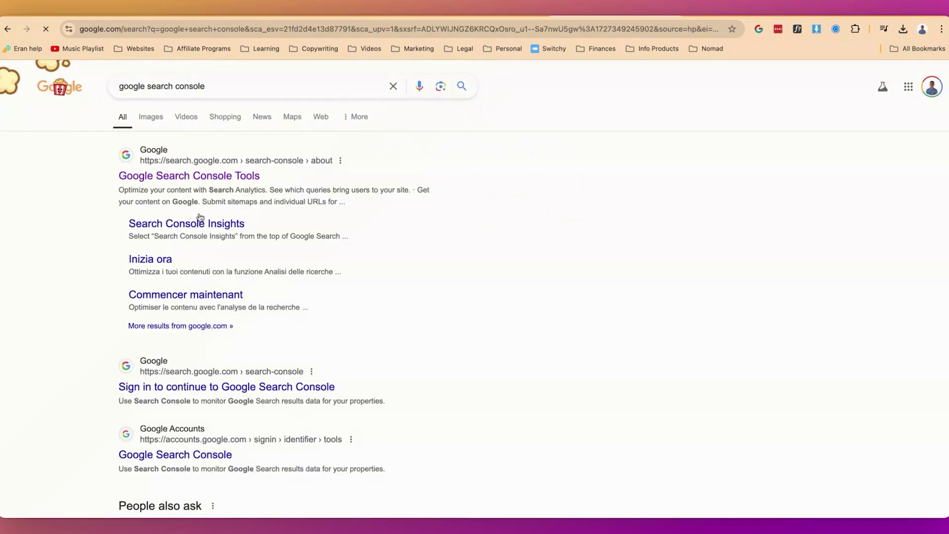
click(200, 177)
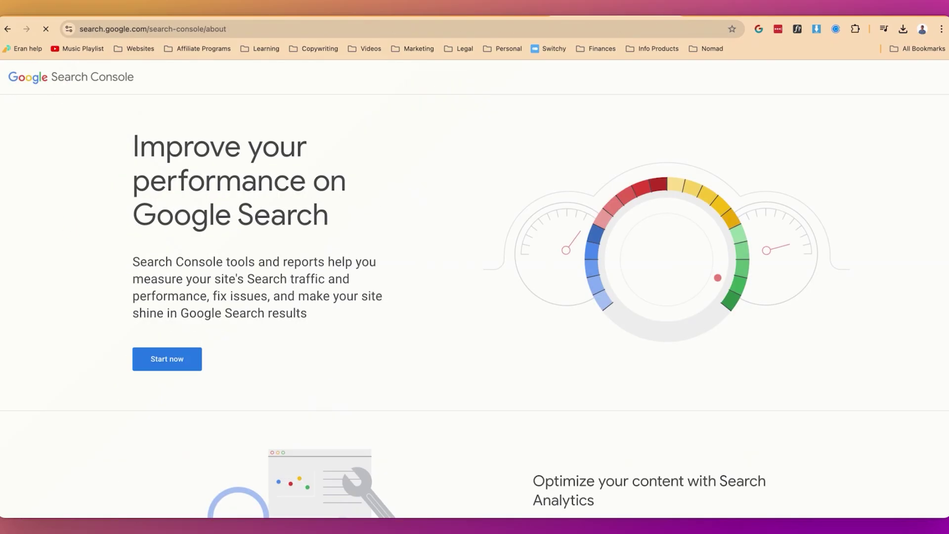
Look over the Search Console introduction page and start using the service from there
scroll(489, 297, down, 10)
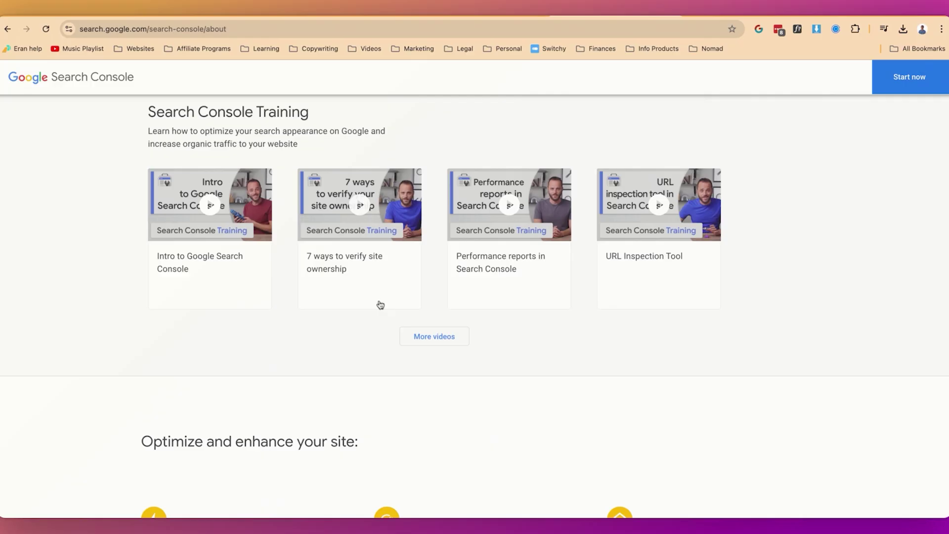
scroll(345, 318, down, 1)
scroll(344, 318, up, 4)
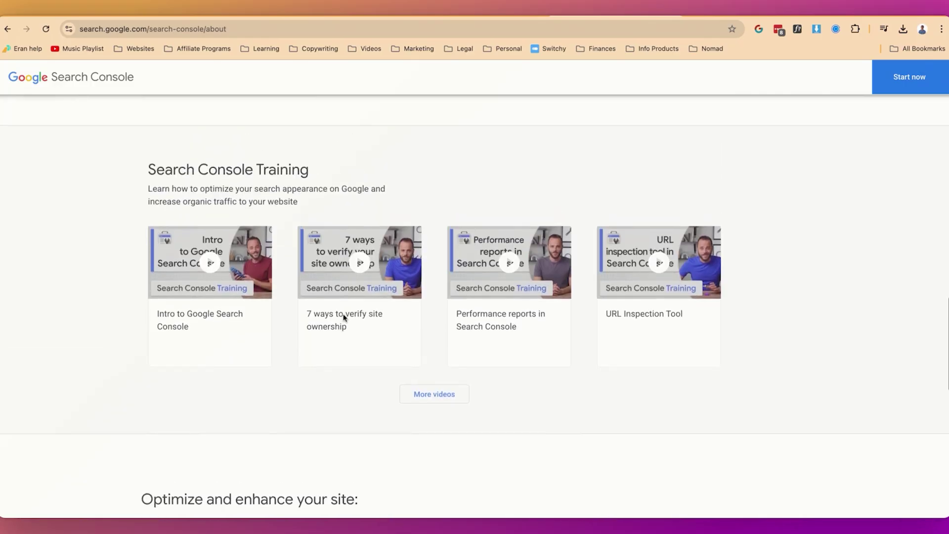
scroll(345, 318, up, 15)
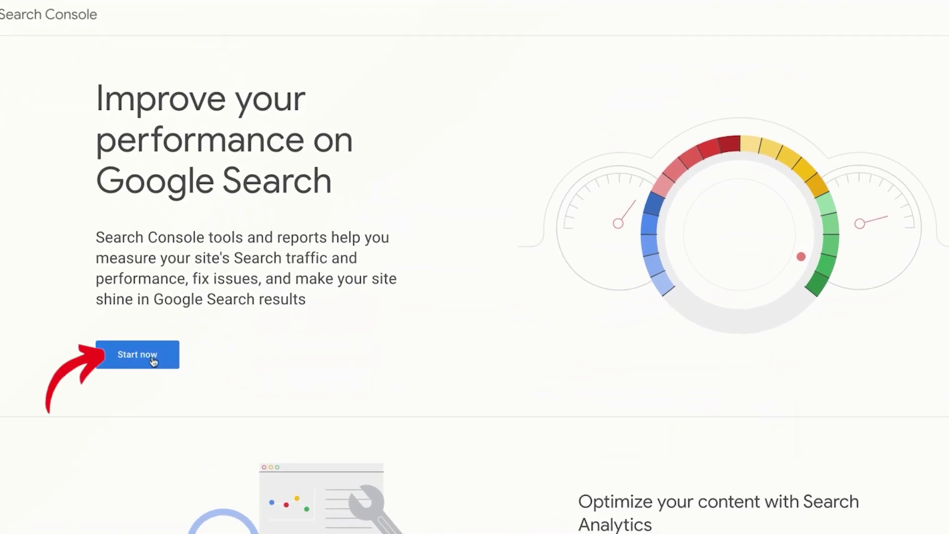
click(154, 362)
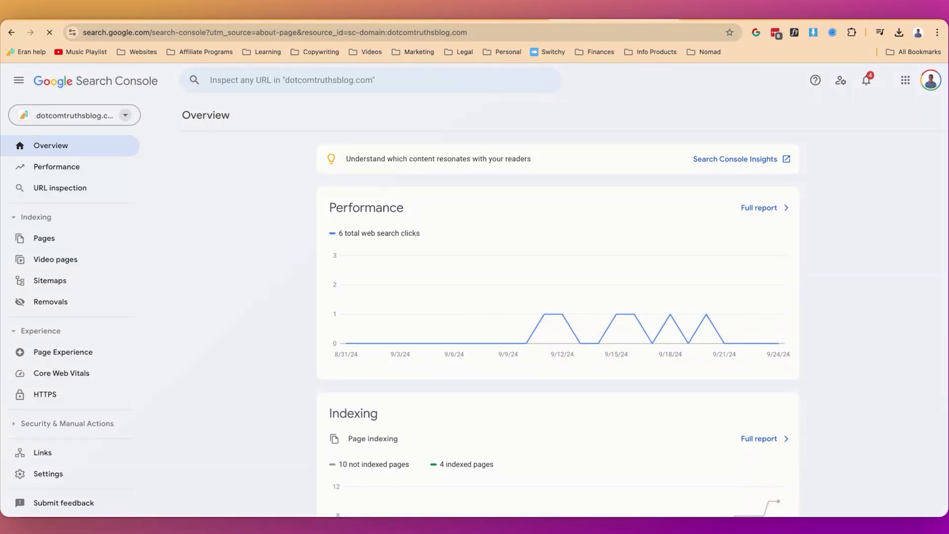
click(126, 115)
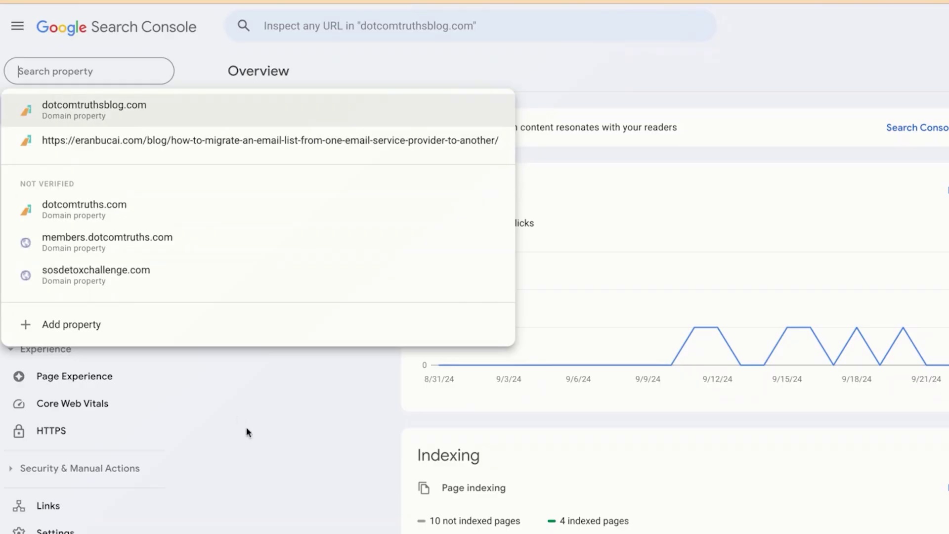
click(89, 326)
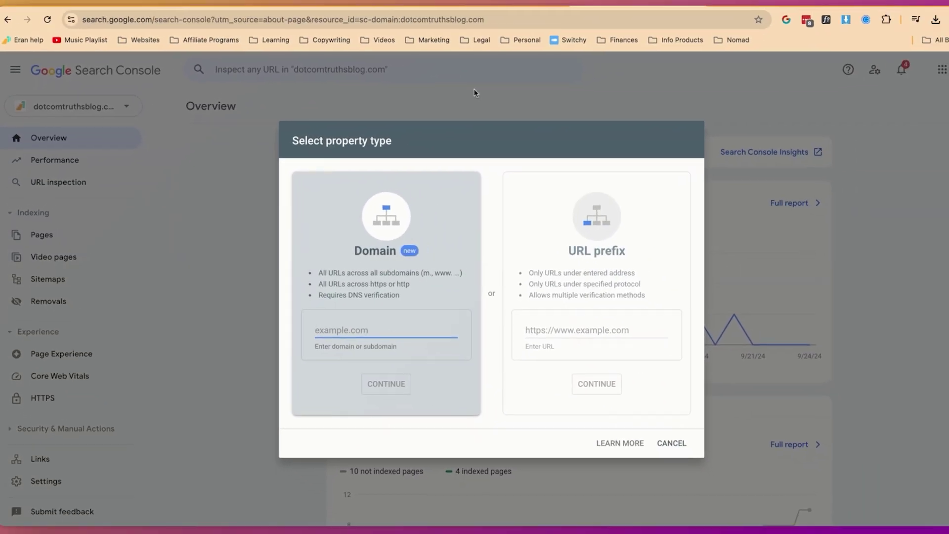
text(www.er)
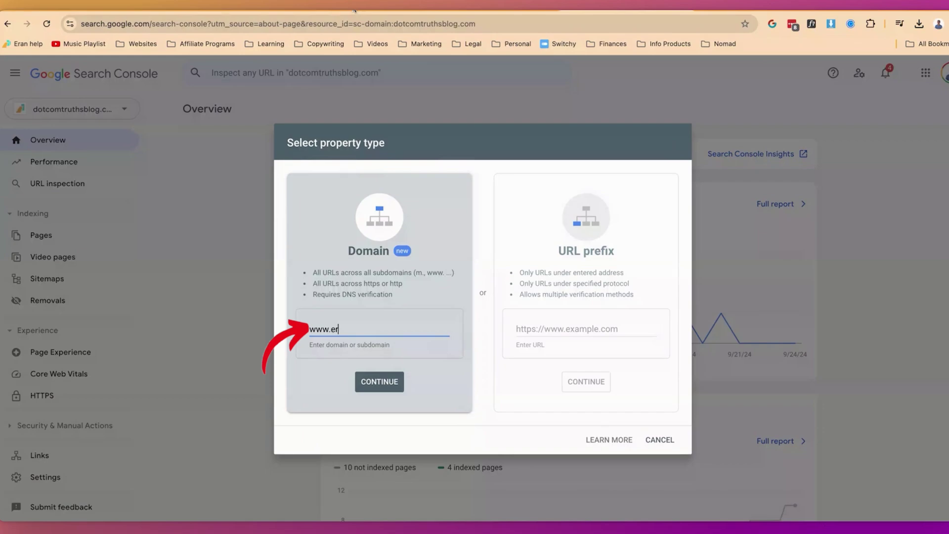
text(antemplates.com)
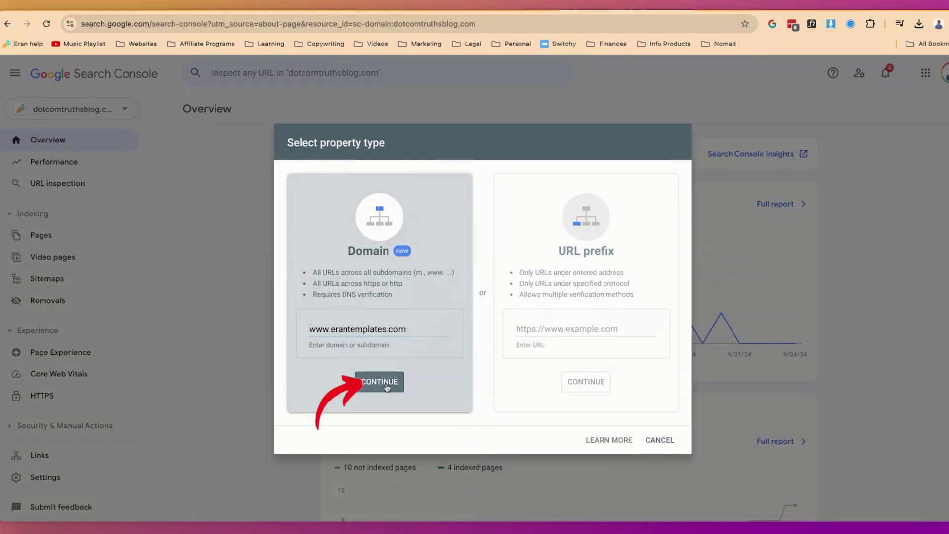
click(387, 388)
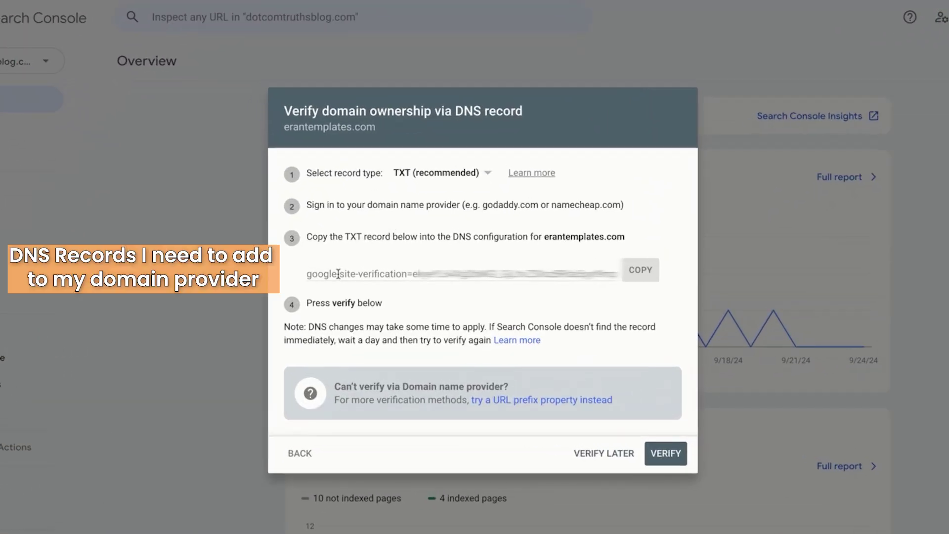
Copy the TXT verification record, switch to Domain.com and open the advanced DNS records of erantemplates.com
click(646, 276)
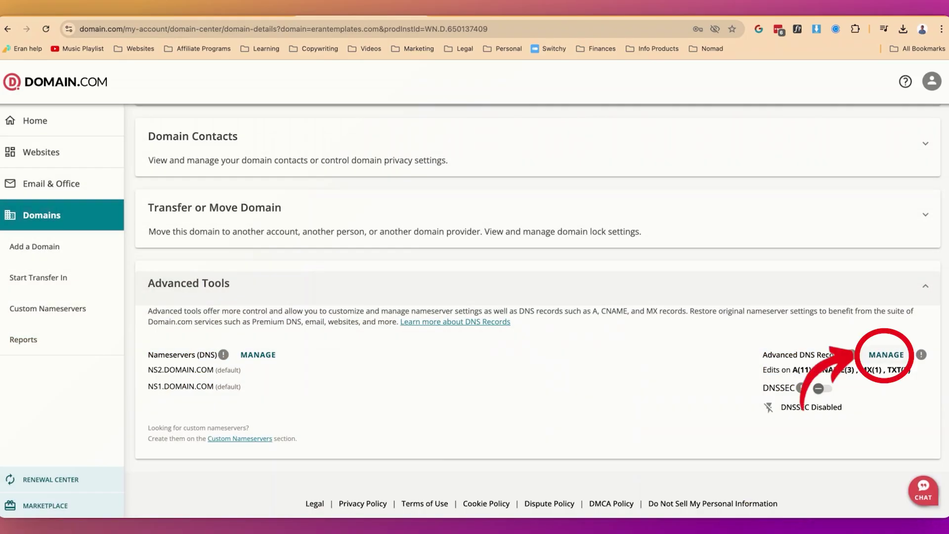
click(886, 355)
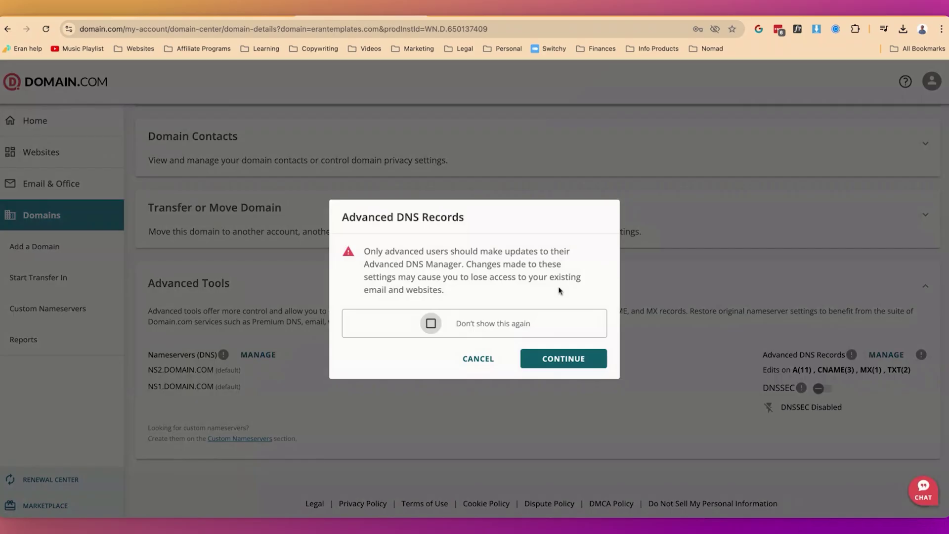
click(558, 358)
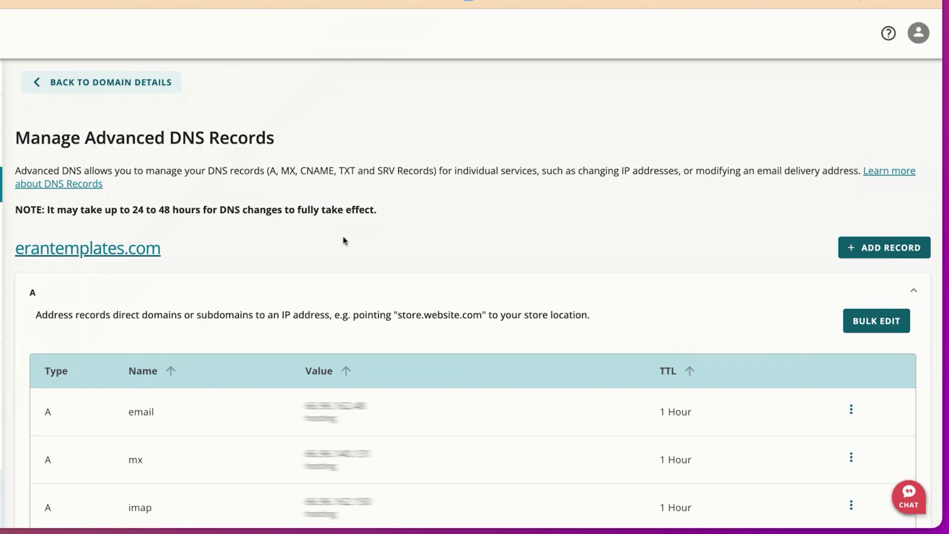
scroll(620, 304, down, 15)
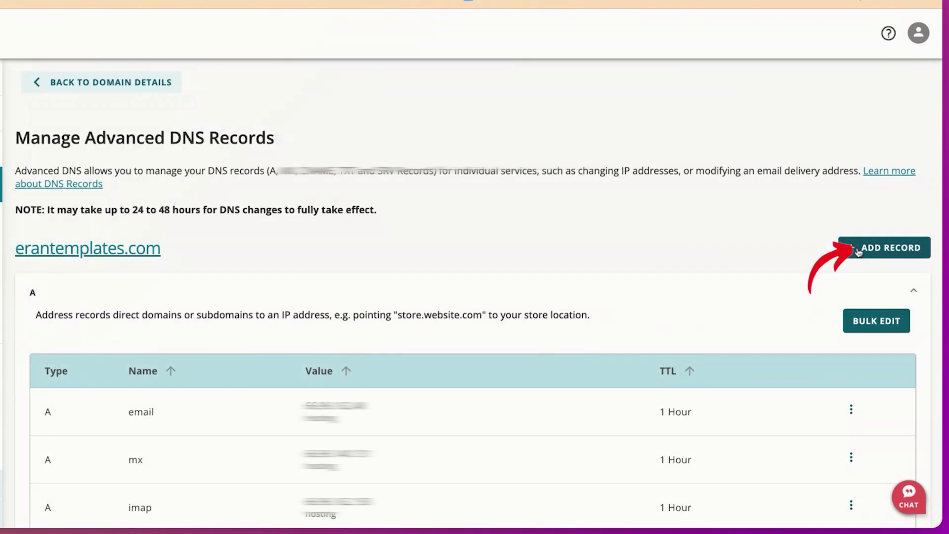
Start a new advanced DNS record for erantemplates.com with type TXT, referring to @
click(859, 253)
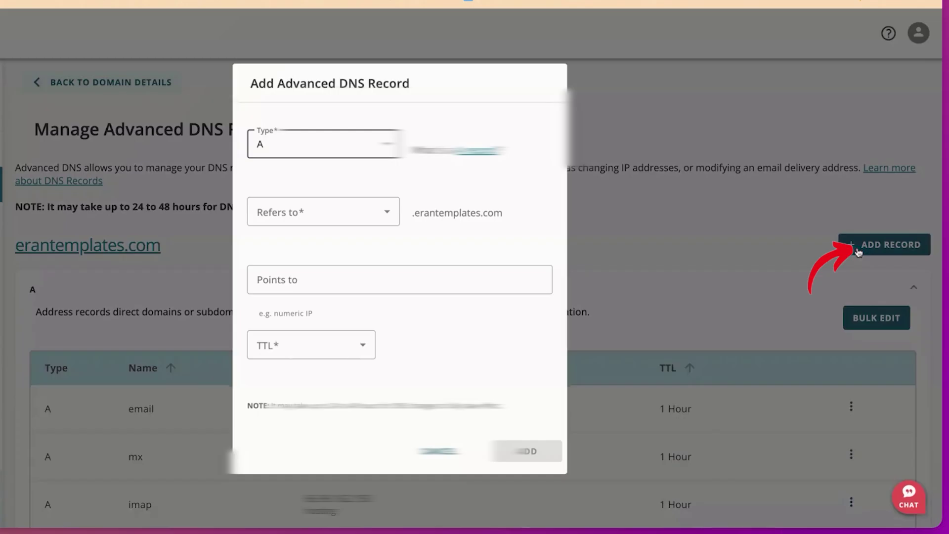
click(388, 146)
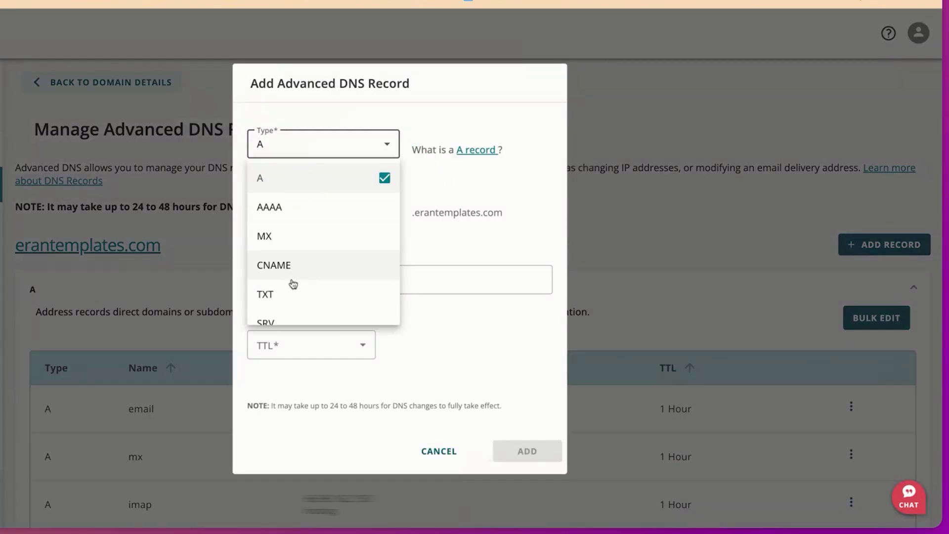
scroll(292, 281, down, 3)
scroll(294, 267, up, 1)
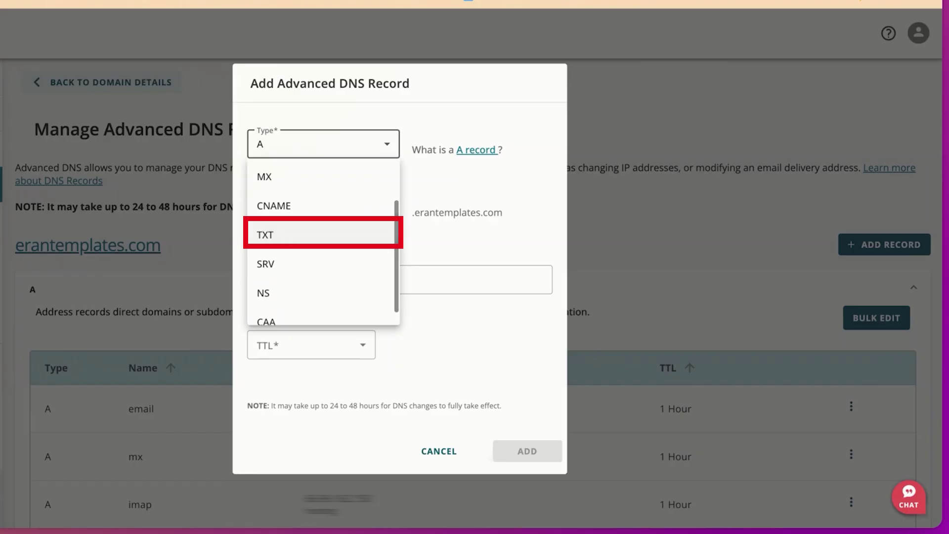
click(294, 236)
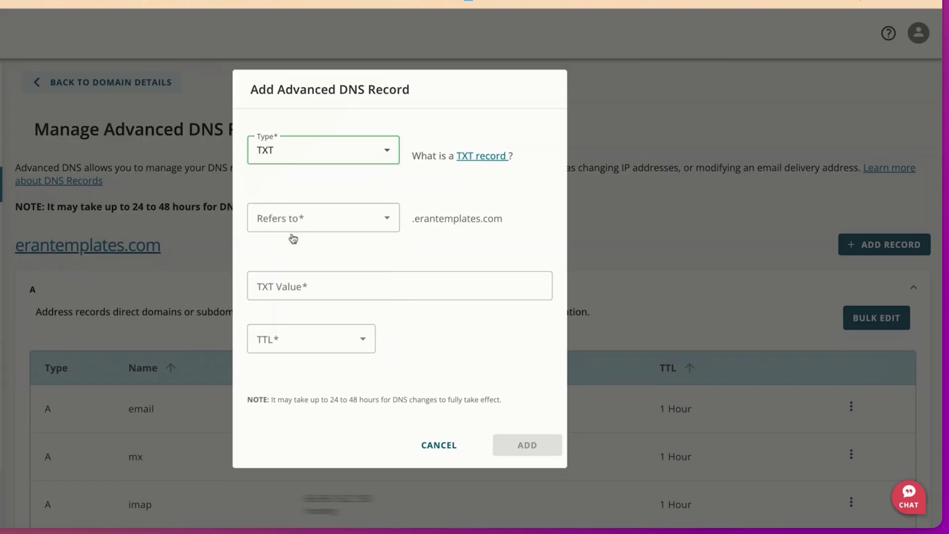
click(313, 220)
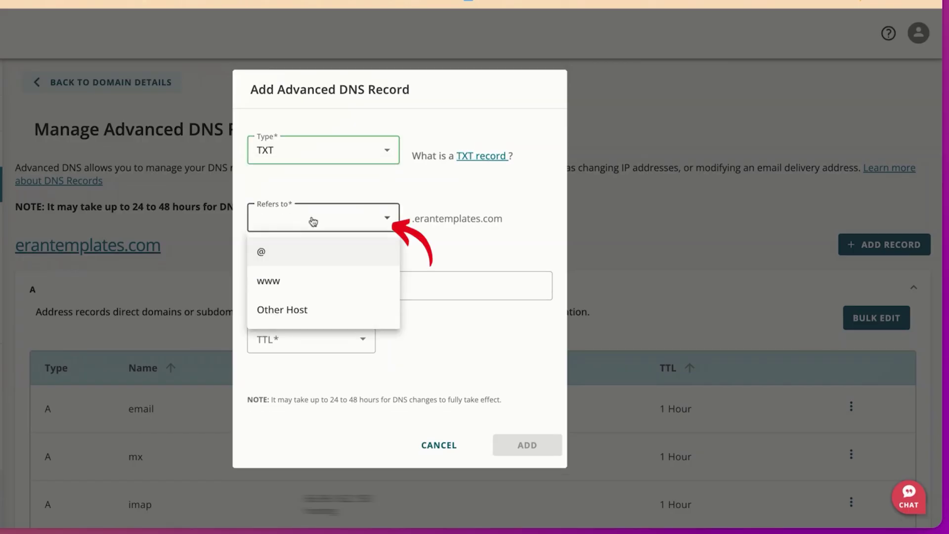
click(275, 256)
Paste the copied site verification token as the TXT value, set the TTL to 1 Hour and add the record
click(278, 284)
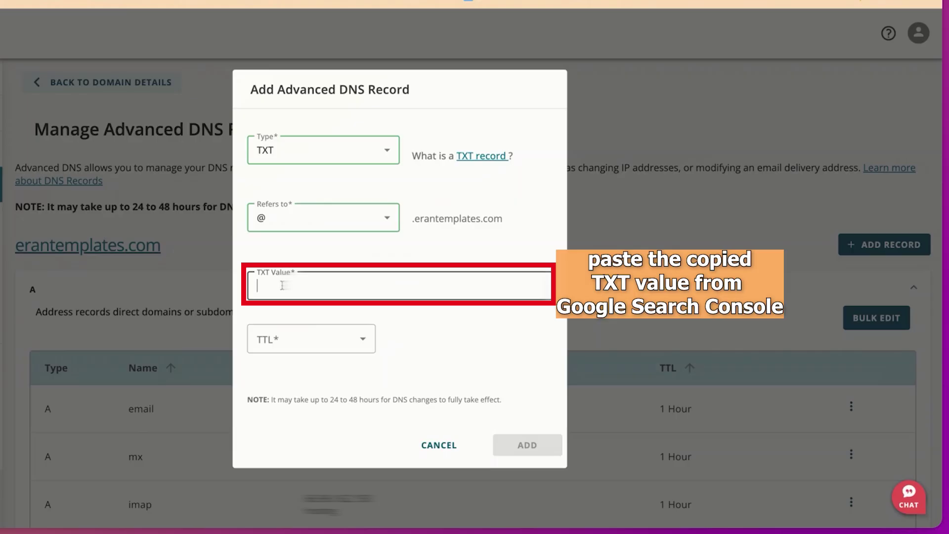
key(ctrl+v)
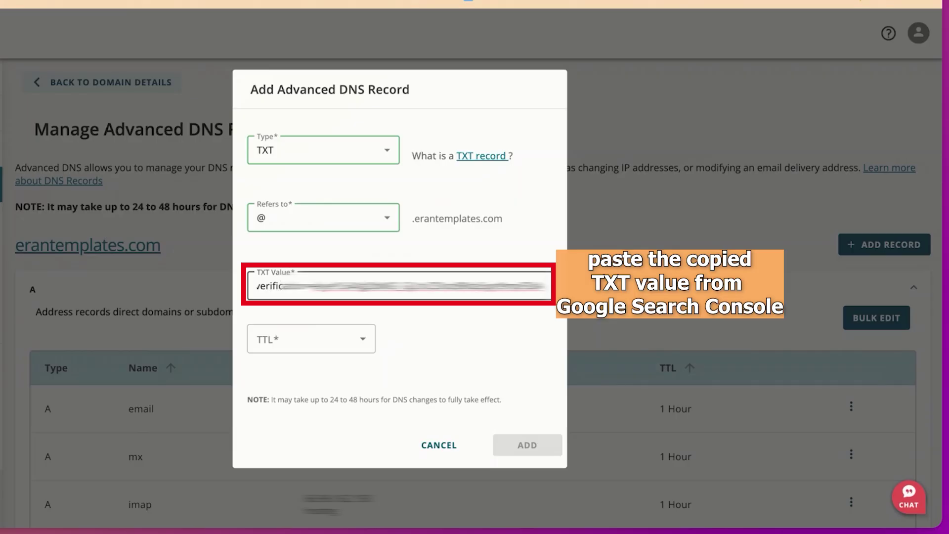
click(360, 339)
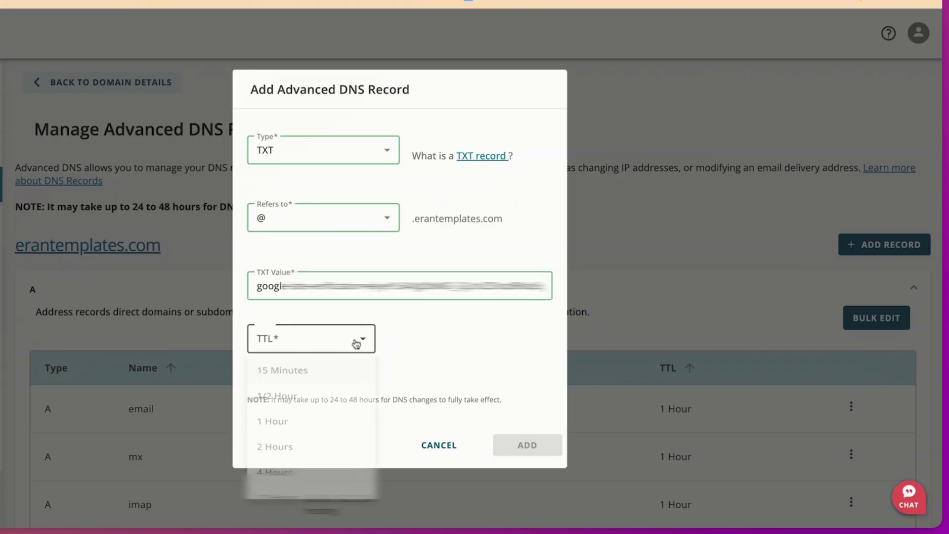
click(317, 435)
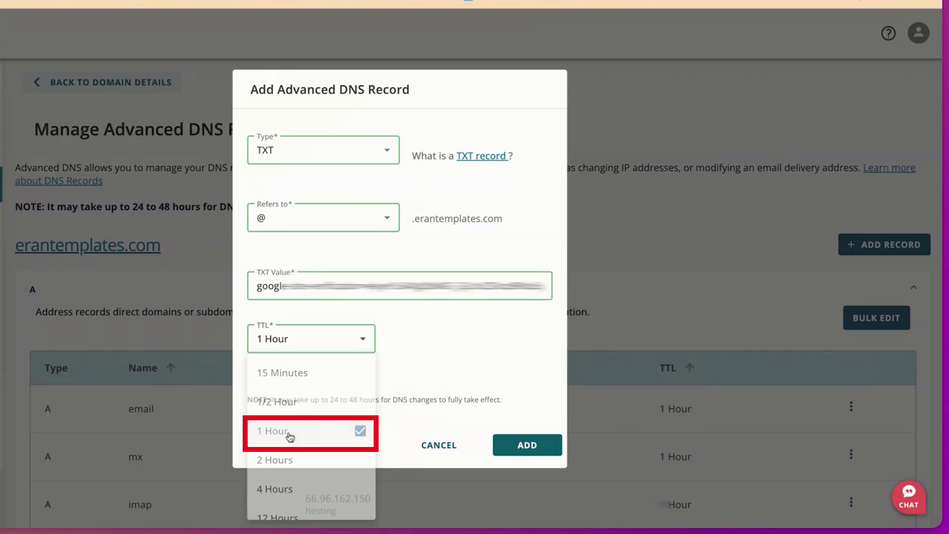
click(527, 445)
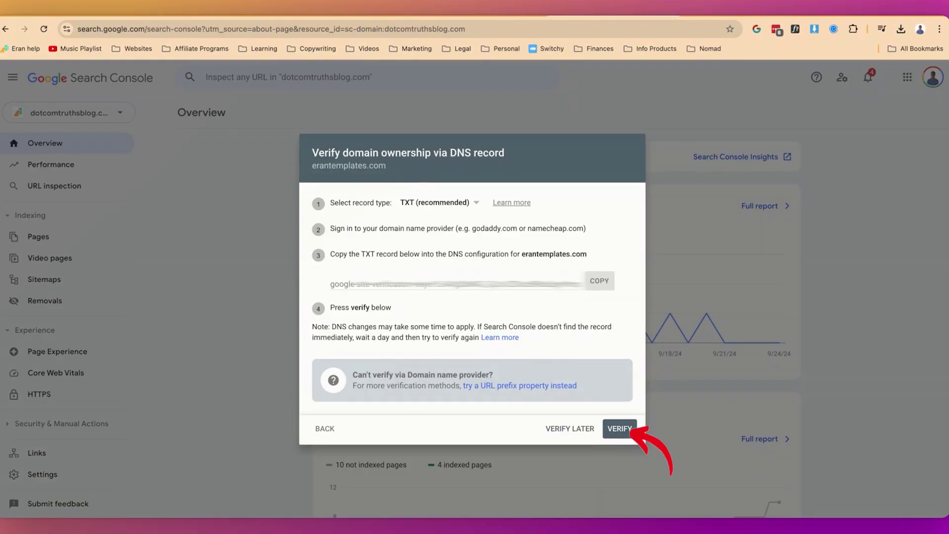
Back in Google Search Console, try to verify ownership of erantemplates.com and postpone the verification
click(620, 428)
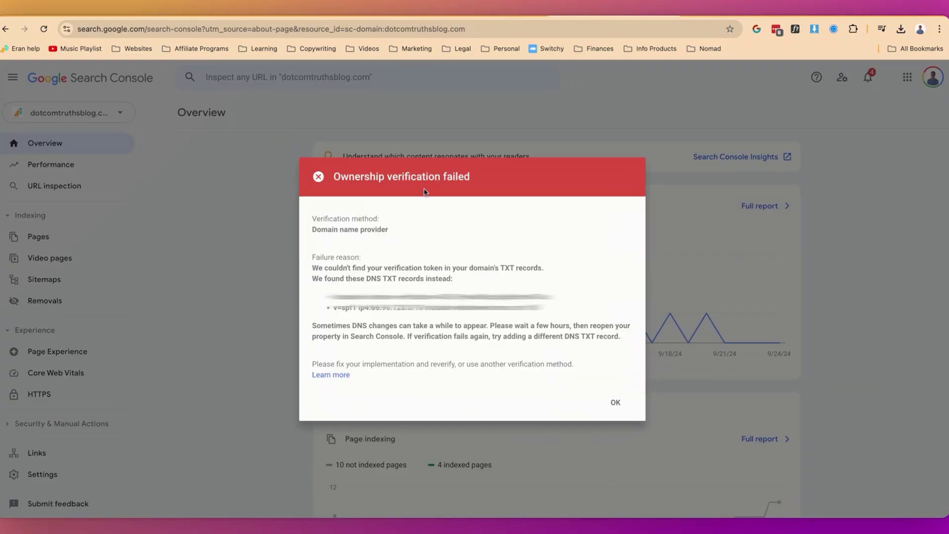
click(616, 405)
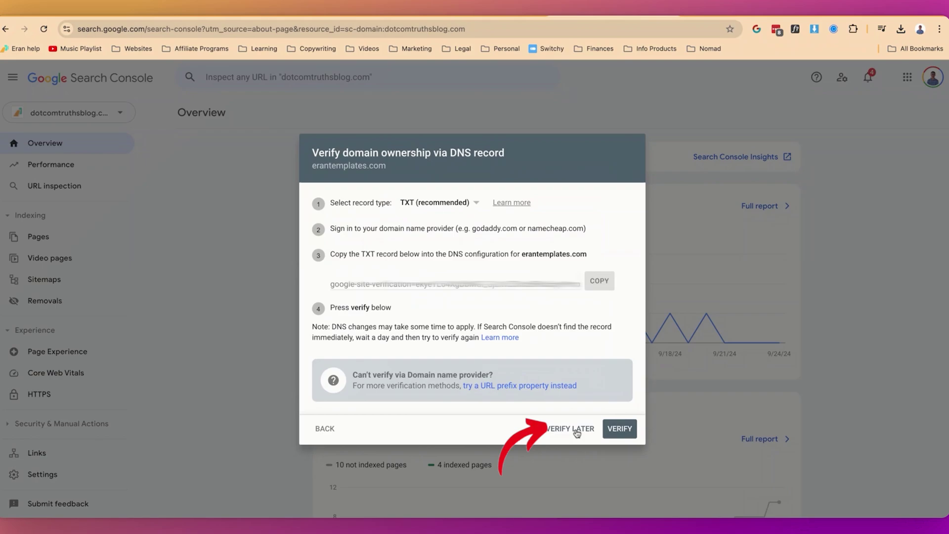
click(577, 430)
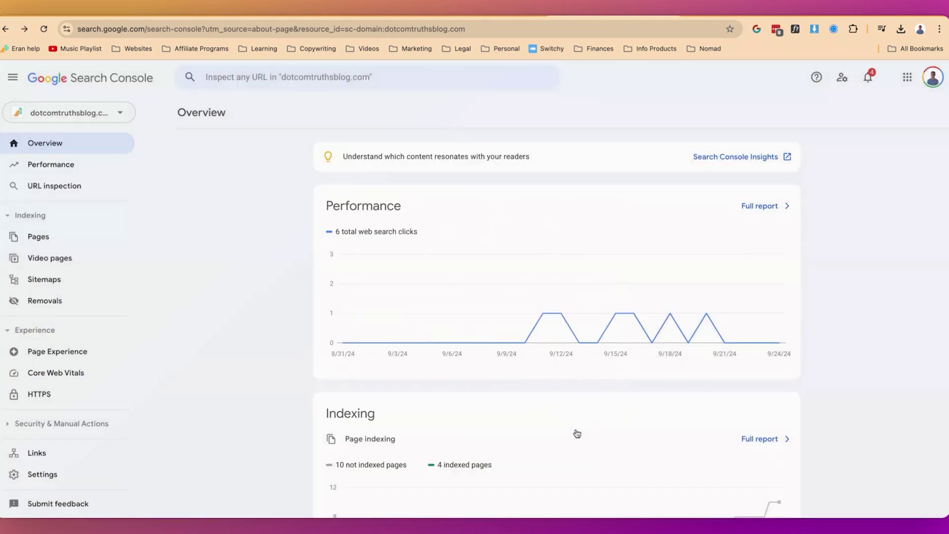
Open the erantemplates.com property from the unverified properties to recheck its ownership
click(125, 117)
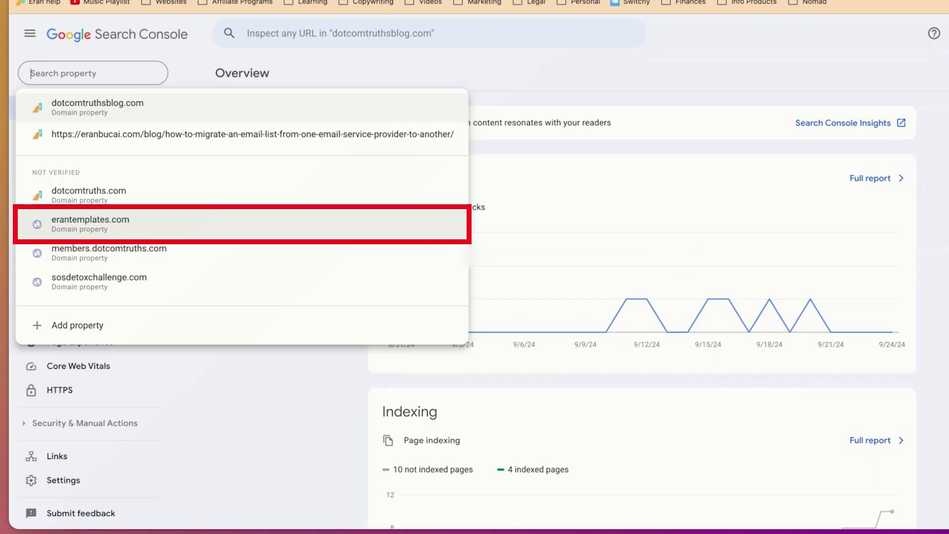
click(167, 287)
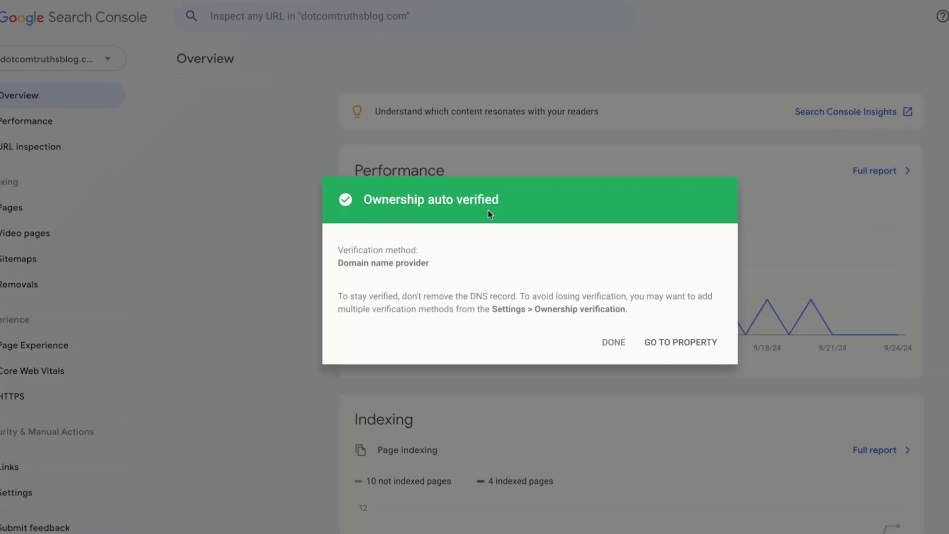
Dismiss the ownership confirmation, view the DNS verification instructions for the unverified dotcomtruths.com property, and postpone its verification
click(587, 348)
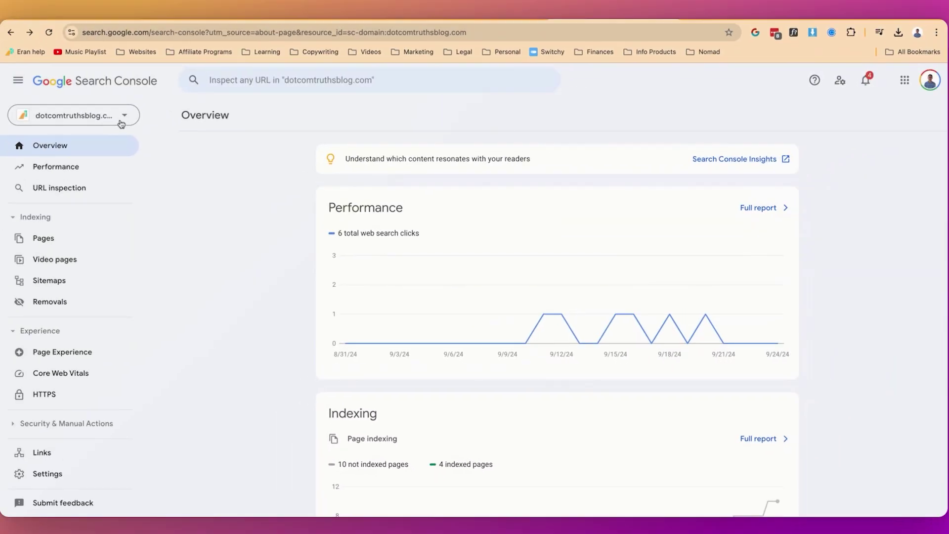
click(122, 121)
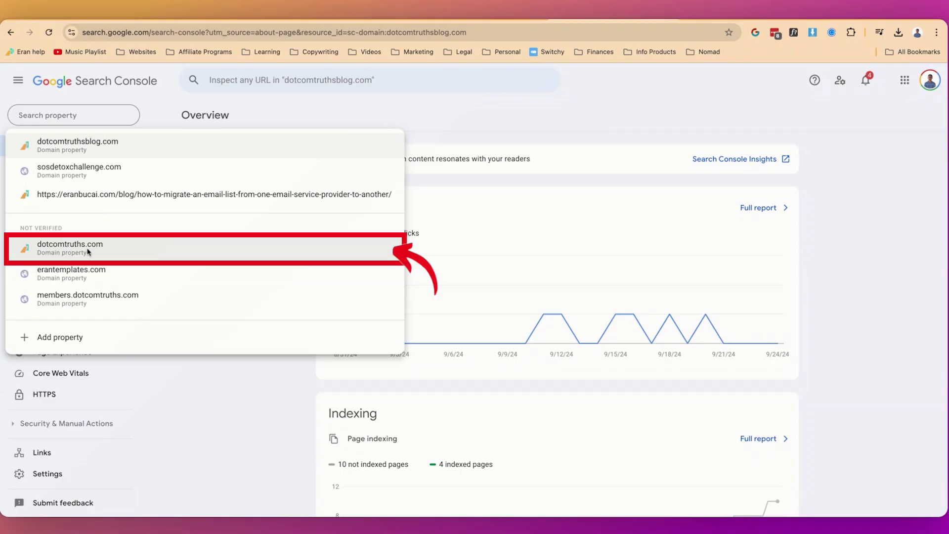
click(69, 247)
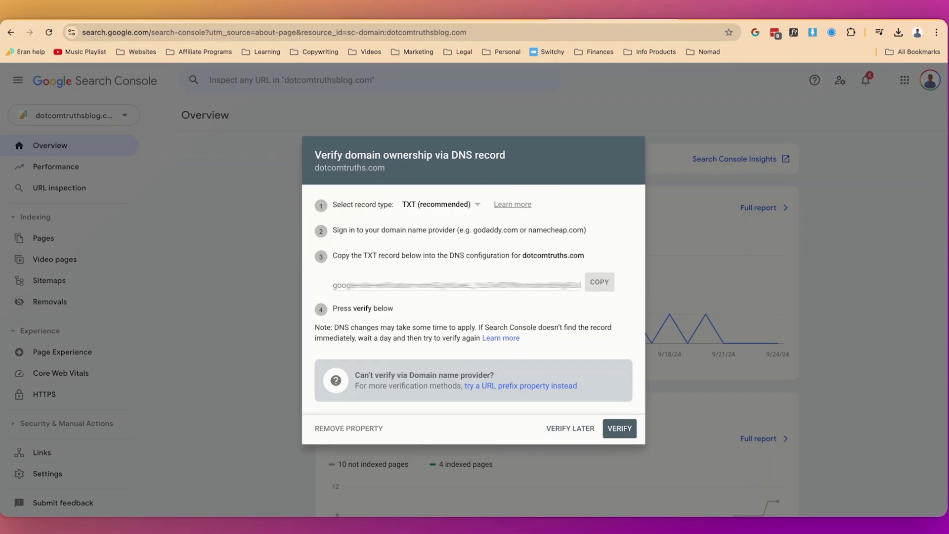
click(568, 428)
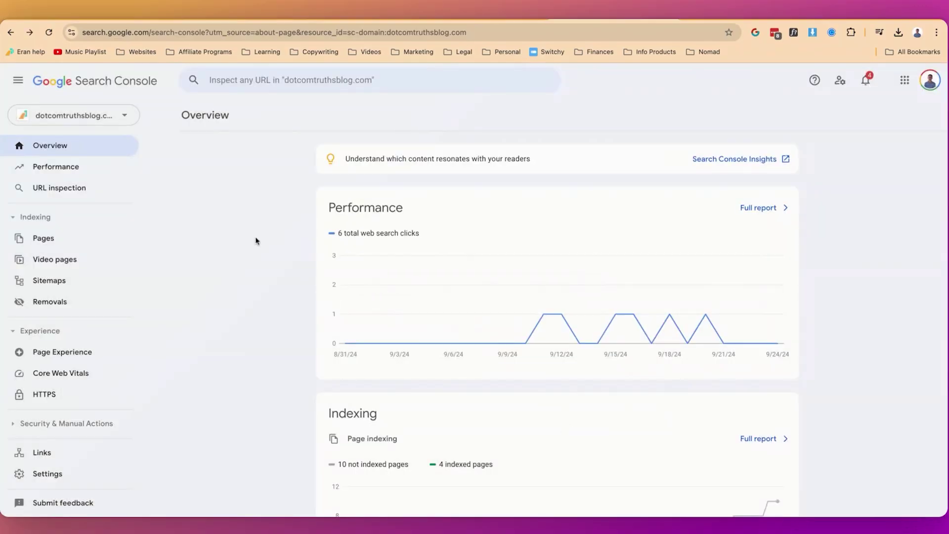
Switch to the verified sosdetoxchallenge.com property and look through its overview page
click(124, 117)
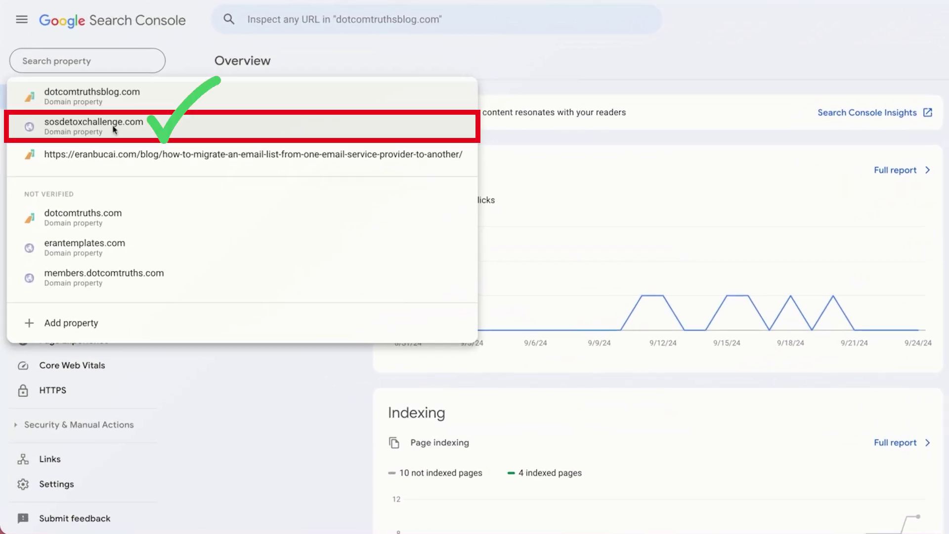
click(113, 129)
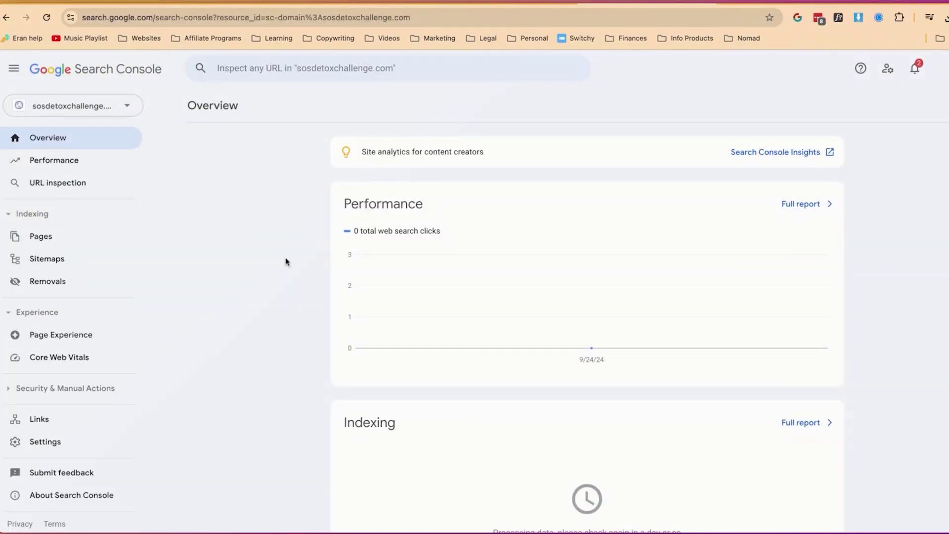
scroll(287, 262, down, 6)
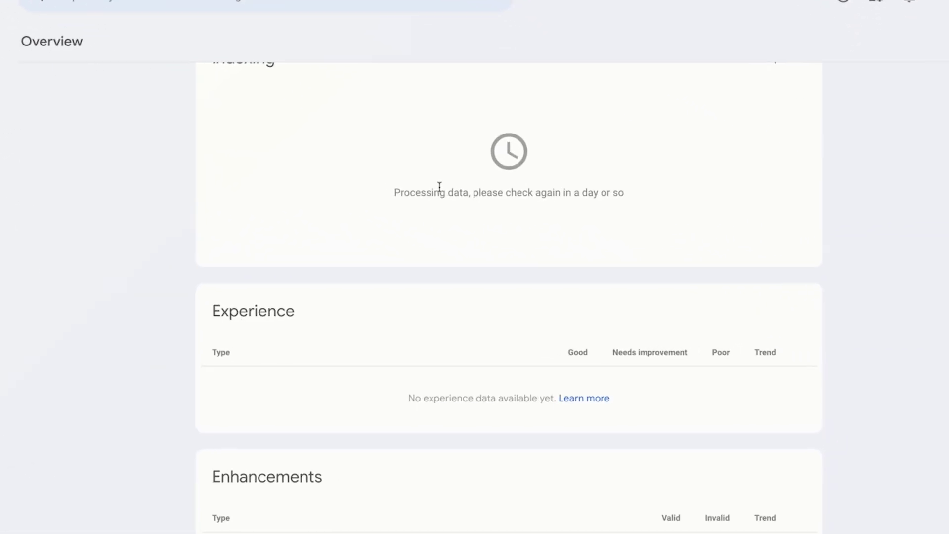
scroll(433, 184, up, 7)
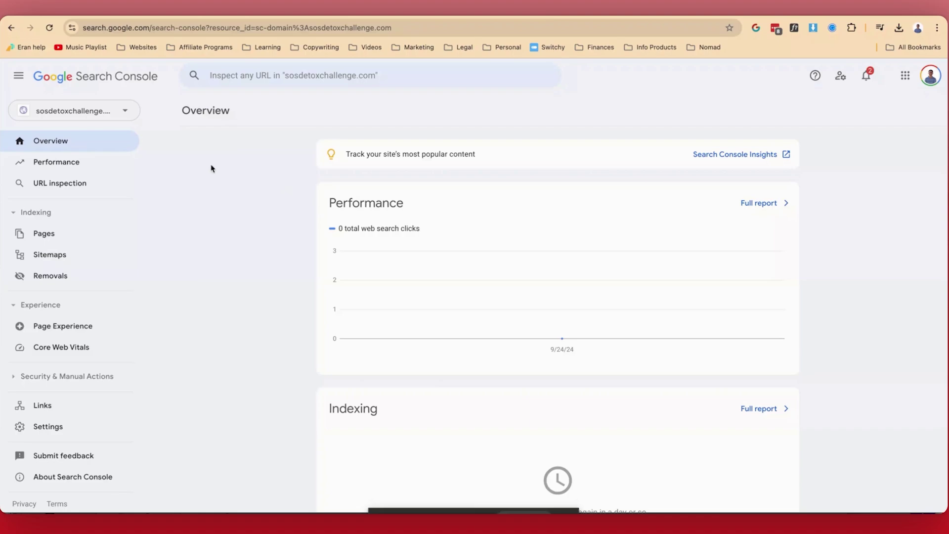
click(125, 111)
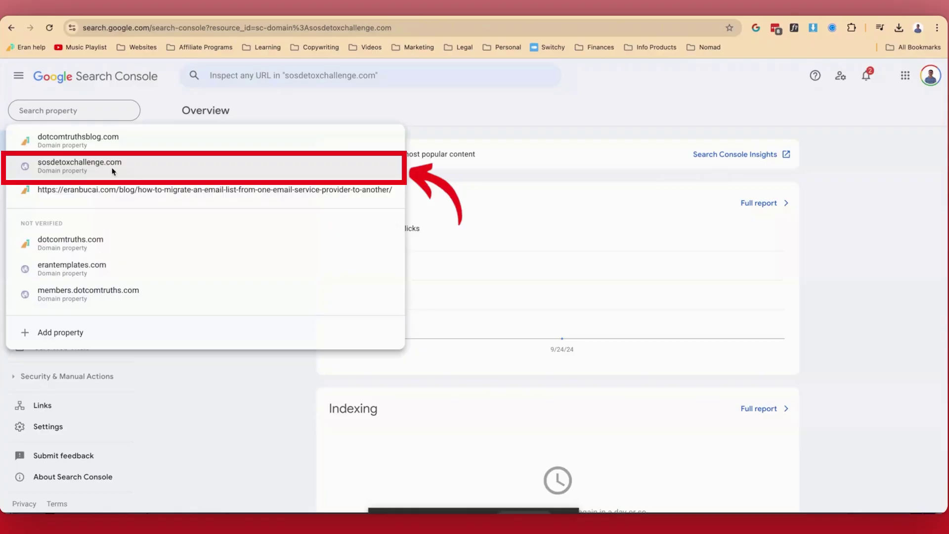
click(203, 364)
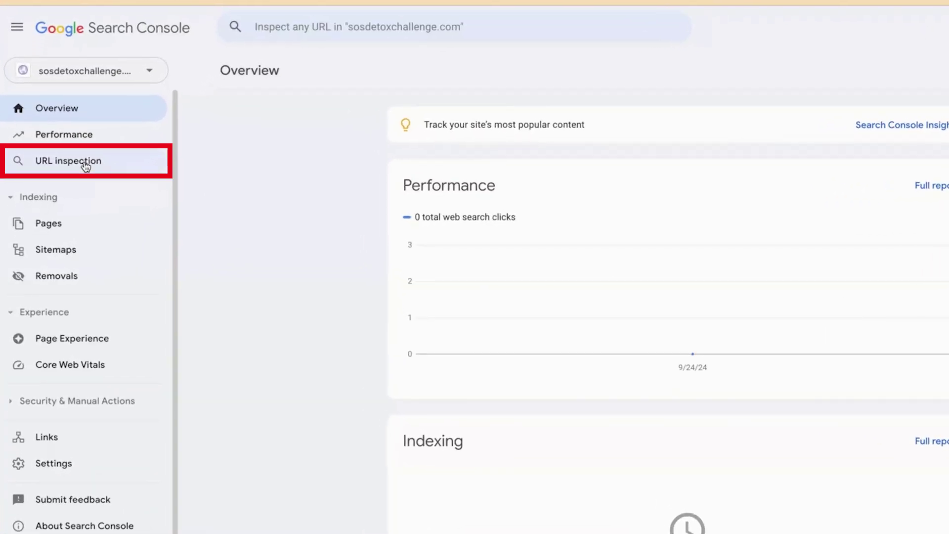
click(85, 166)
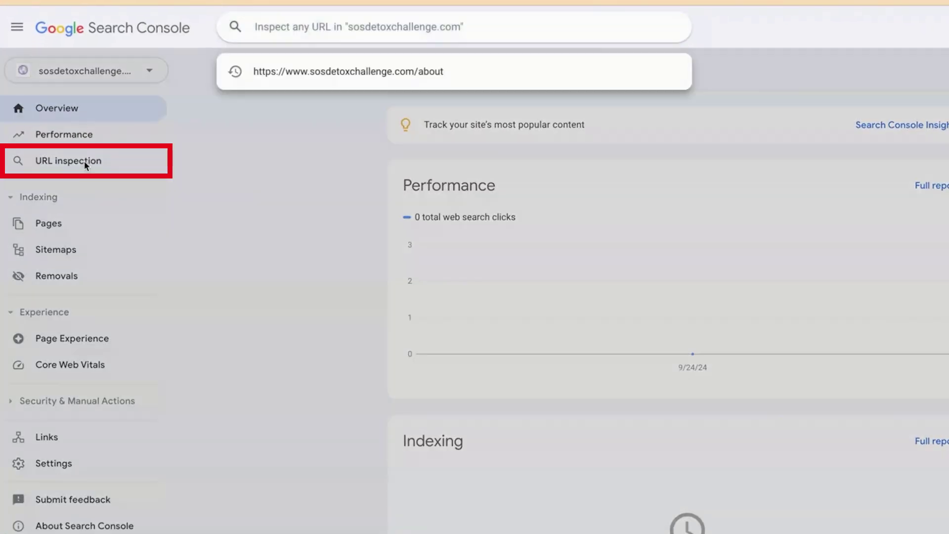
click(456, 75)
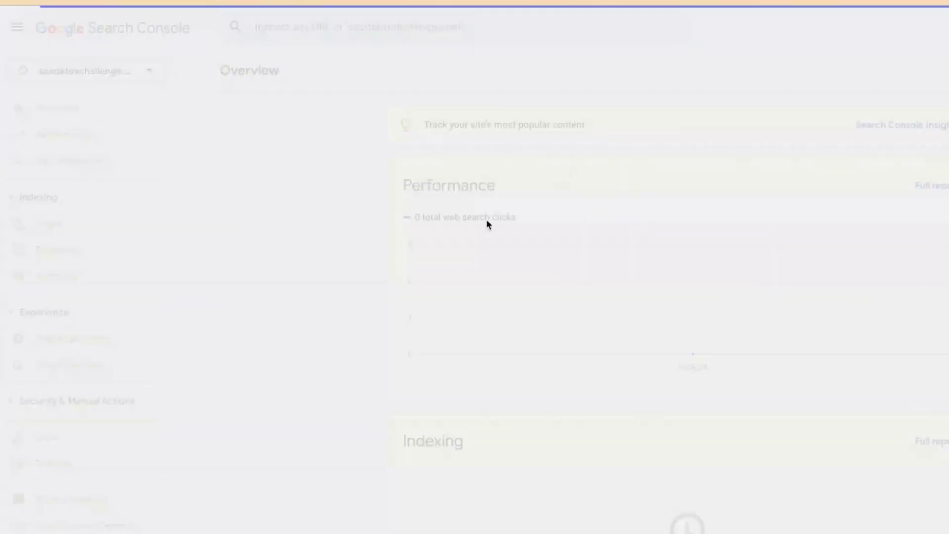
drag(397, 156, 516, 162)
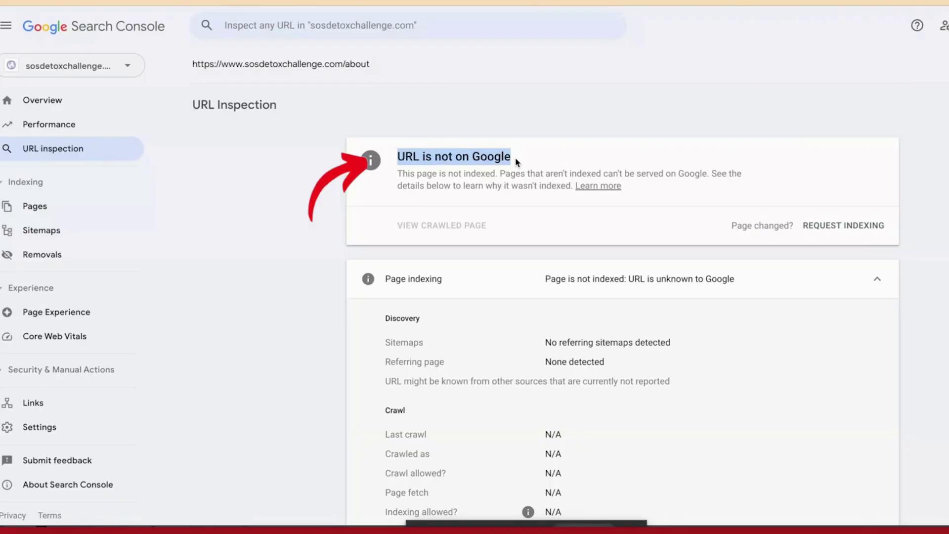
click(302, 240)
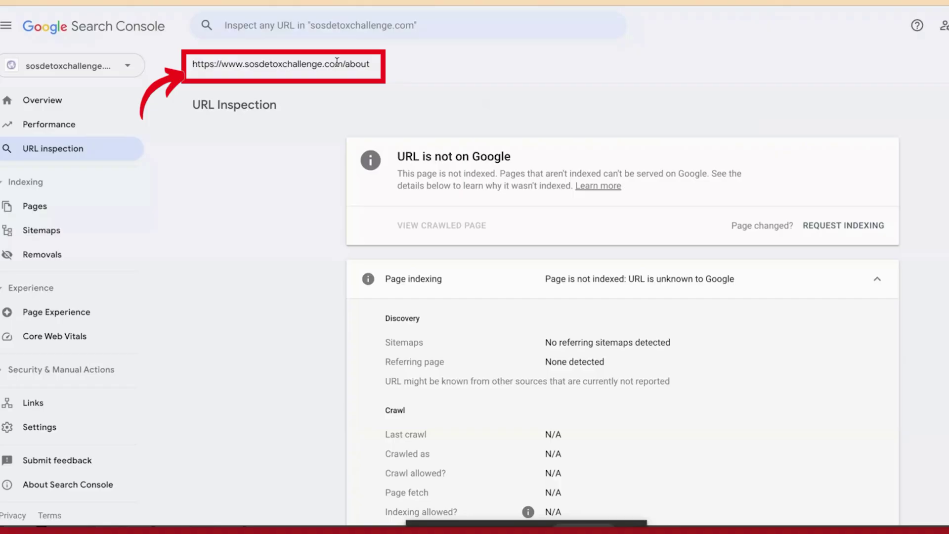
click(844, 228)
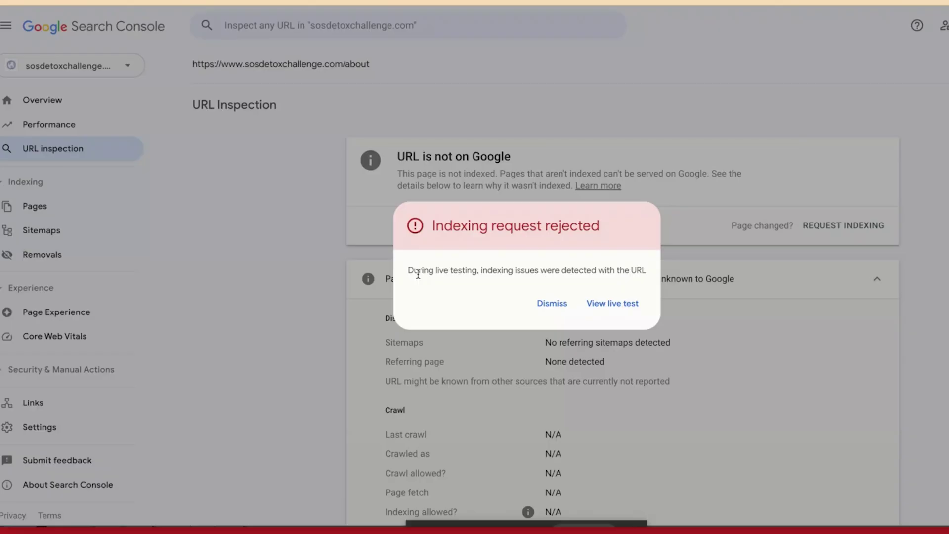
Switch to systeme.io, open the About (SOS Detox) page in the editor and turn off Hide from search engines in its settings
key(super+Tab)
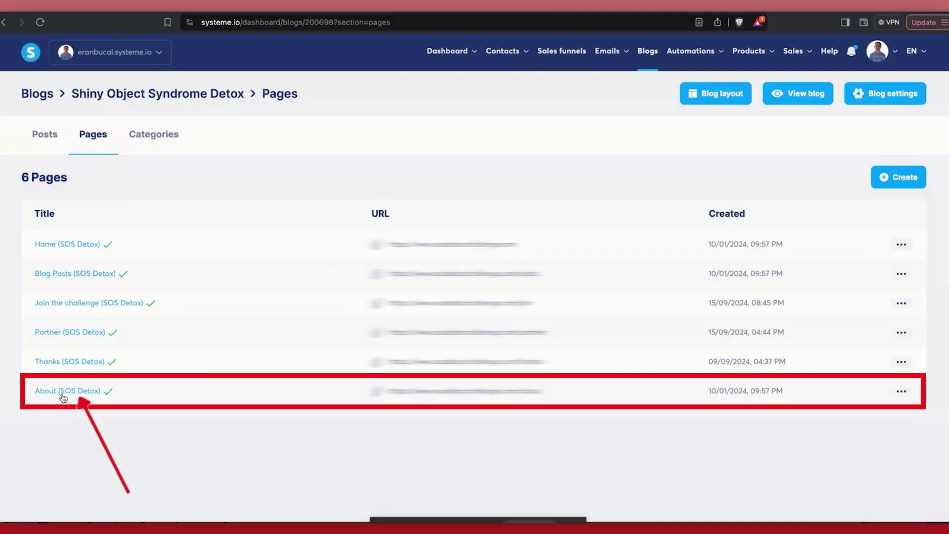
click(67, 391)
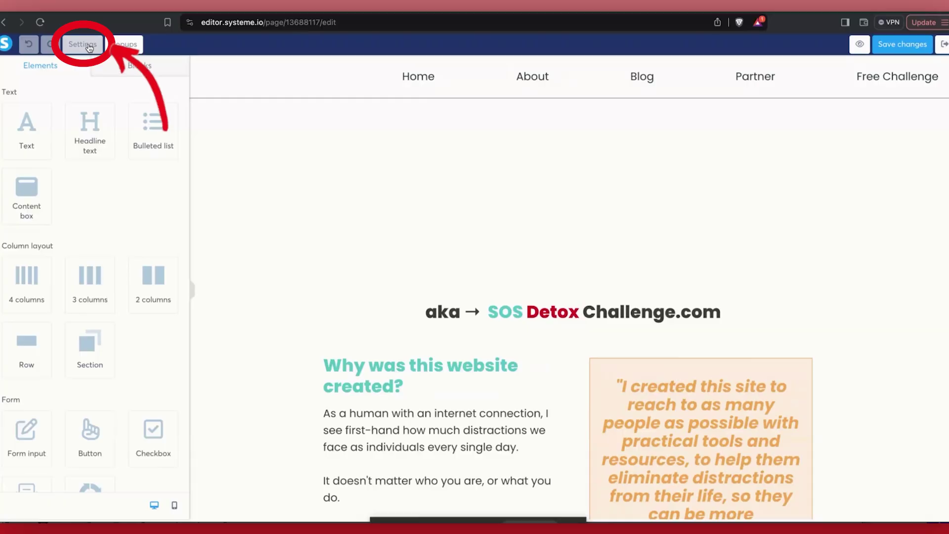
click(89, 48)
scroll(113, 218, down, 3)
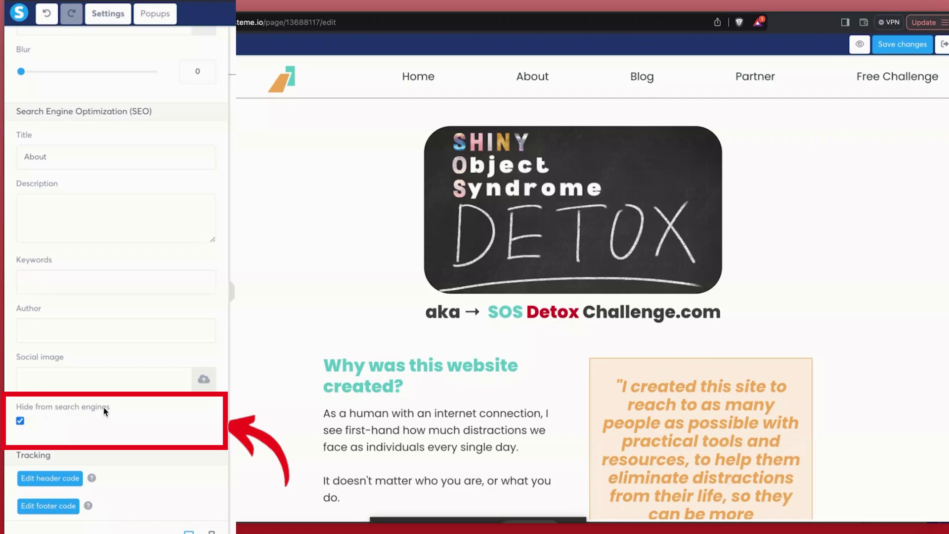
click(20, 422)
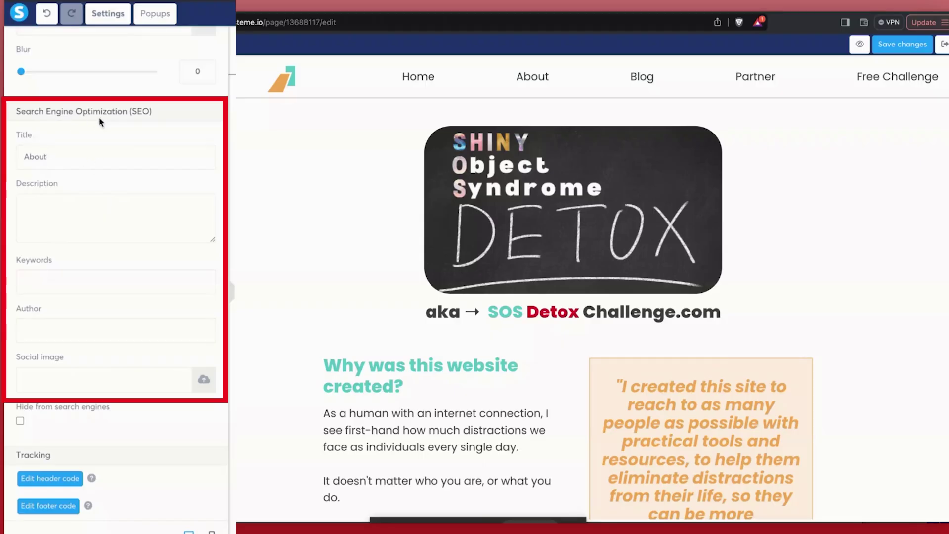
Set the page's SEO keywords to "Shiny Object Syndrome" and enter the author's full name
click(69, 282)
text(Shiny Objec)
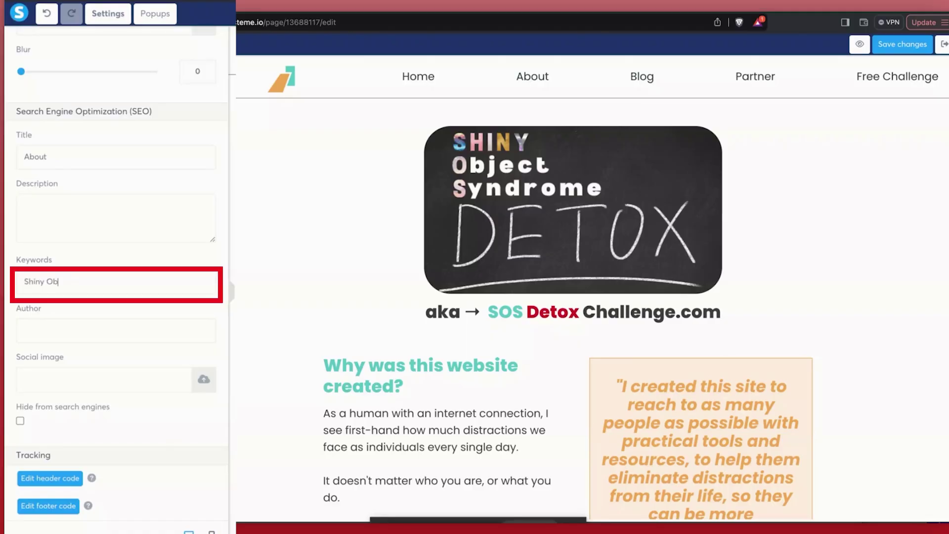
text(t Detox C)
key(BackSpace)
key(BackSpace)
key(BackSpace)
key(BackSpace)
key(BackSpace)
key(BackSpace)
key(BackSpace)
text(SyndoomeEran Bond)
Search the existing uploads for "sos" and insert sosdetoxthumbnail.05.png as the page's social image
click(204, 379)
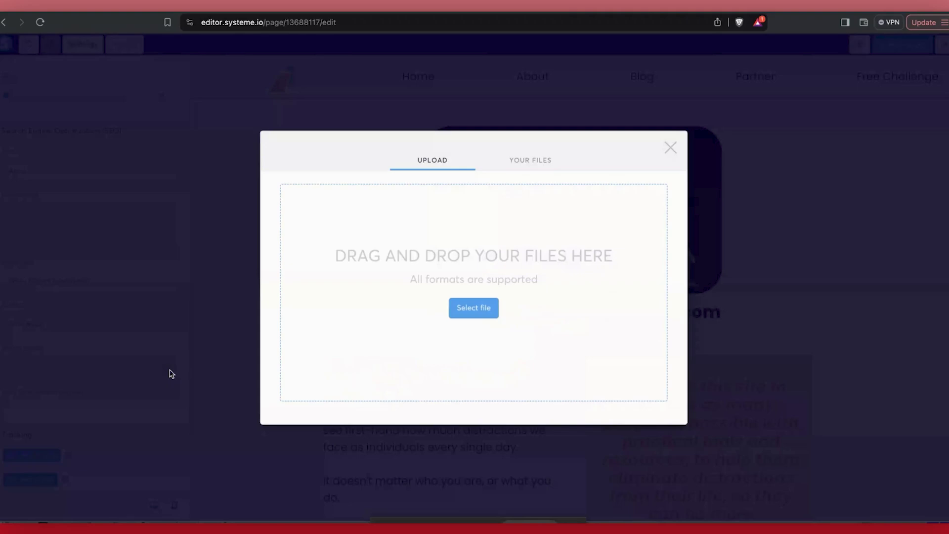
click(525, 163)
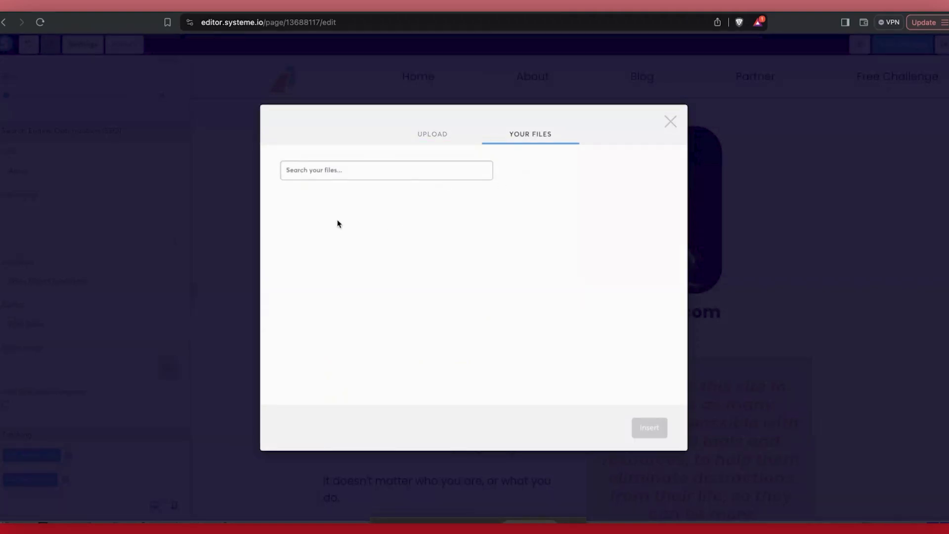
scroll(386, 297, down, 3)
scroll(407, 319, up, 3)
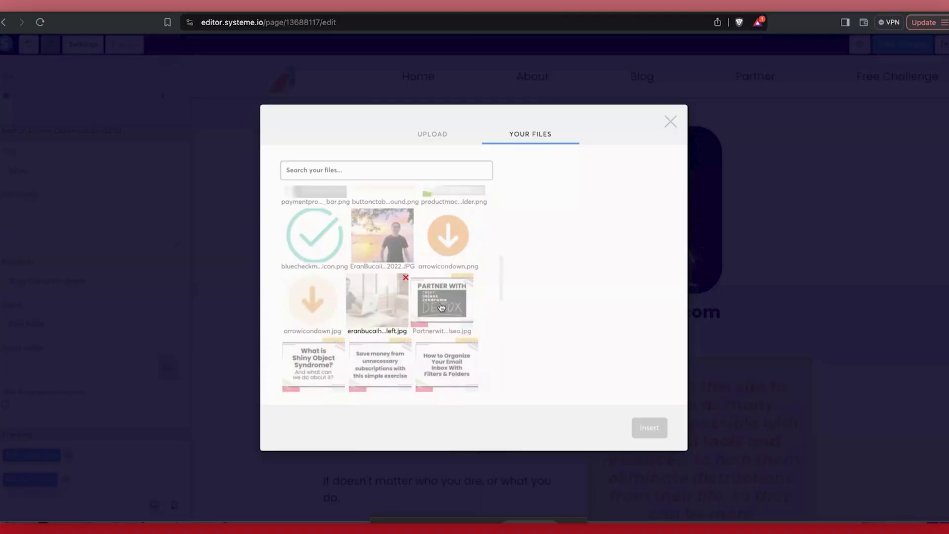
scroll(448, 303, down, 10)
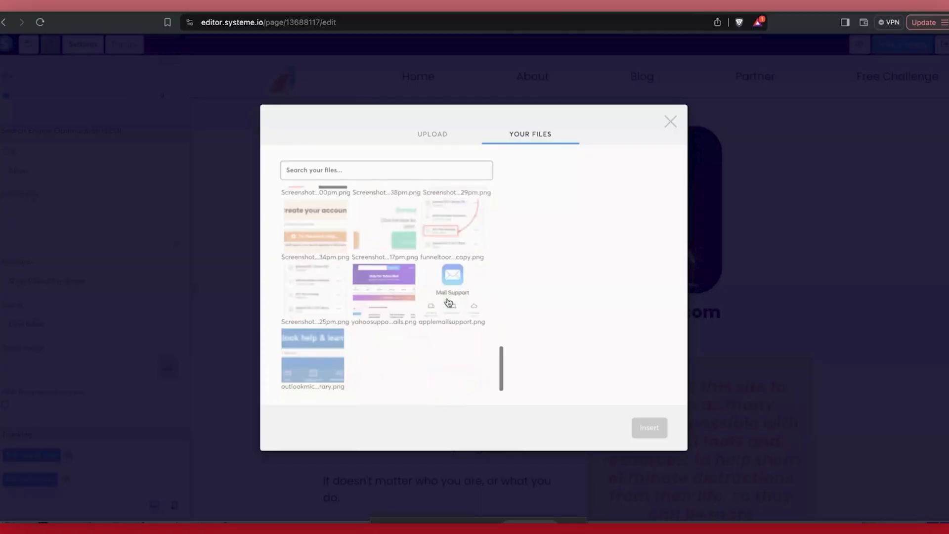
click(386, 170)
text(sos)
click(311, 215)
click(649, 428)
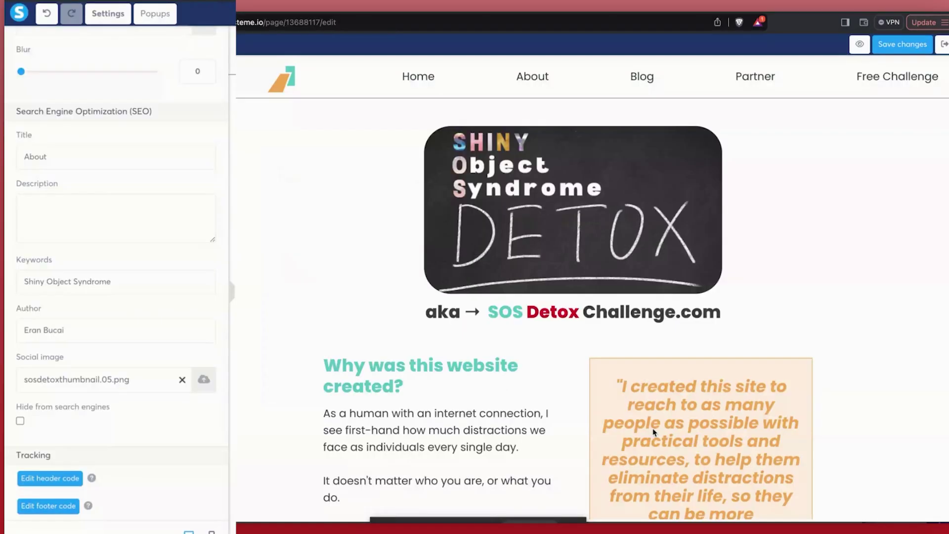
Write the SEO description: Shiny Object Syndrome Detox Website and challenge, created by its author to help people get more focused on their goals and what matters
click(105, 214)
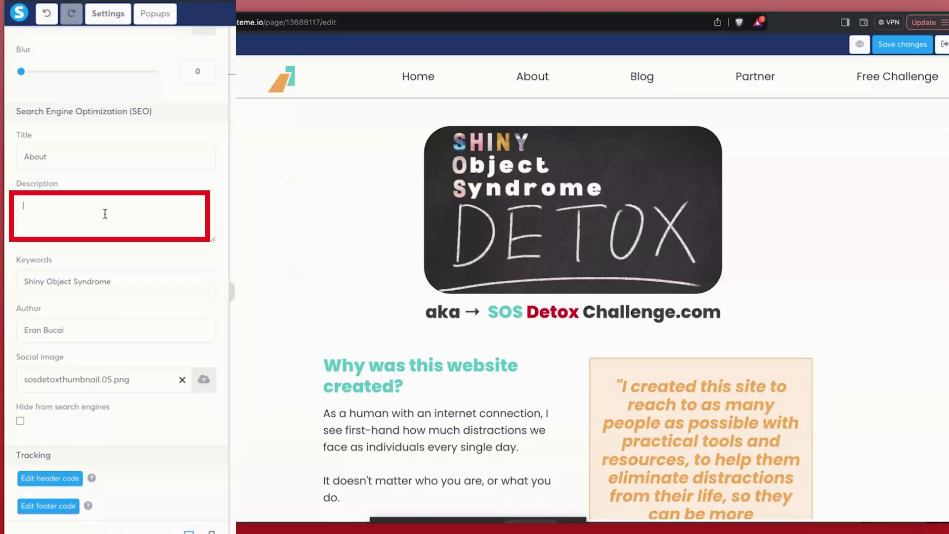
text(The Shiny Object Syndrome Detox Web)
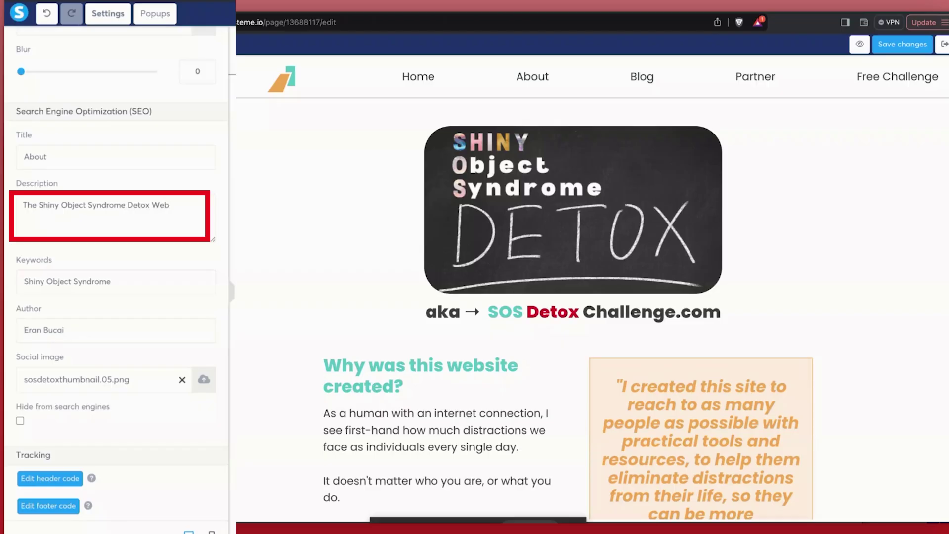
text(site and challenge was created )
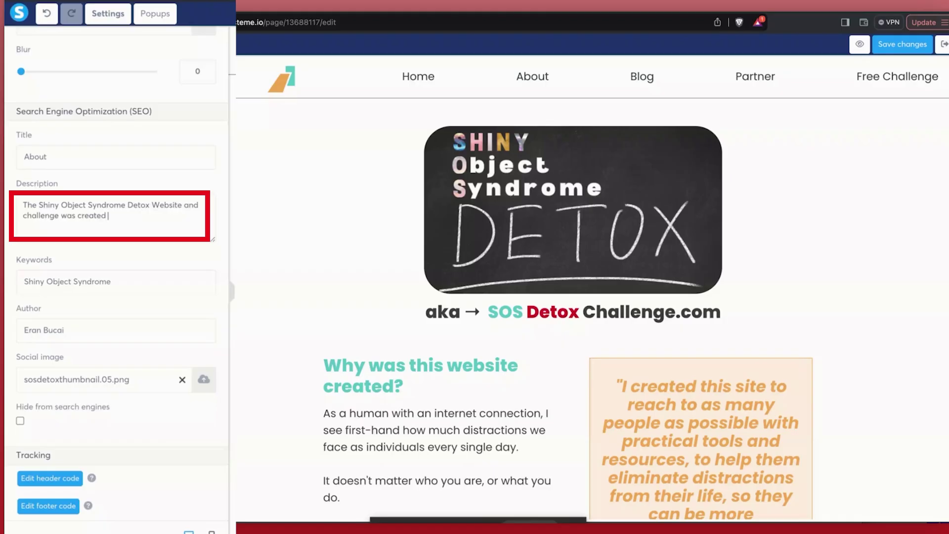
text(by Eran bucai to help people get)
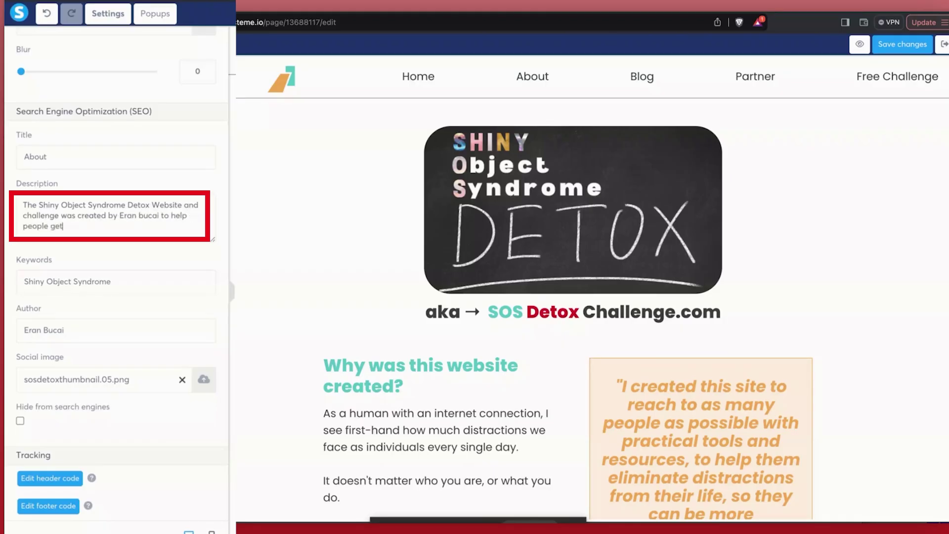
text( more focused on their goals and the things that matter in their life)
In the description, add "eliminate distractions and" before "get more focused" and replace the creator credit with "as a free resource"
click(51, 225)
text(eliminate )
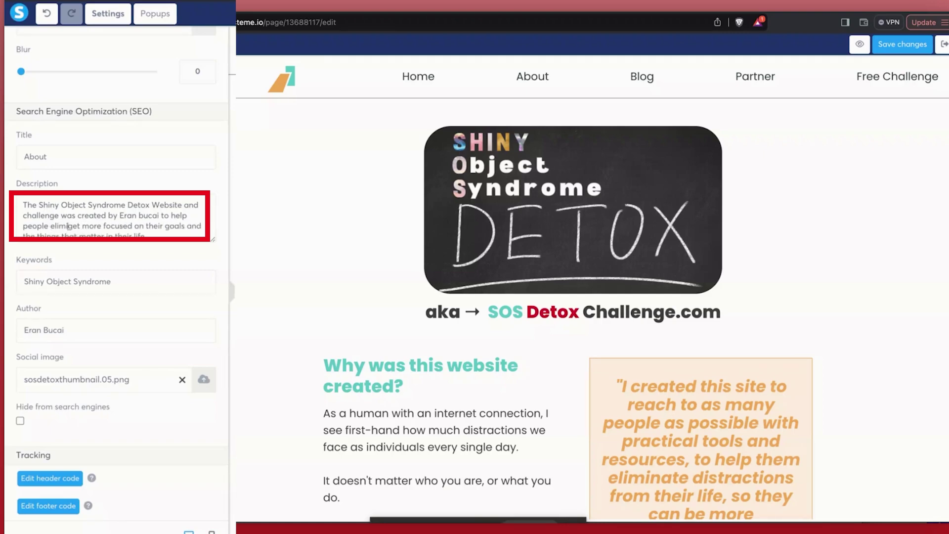
text(distractions and)
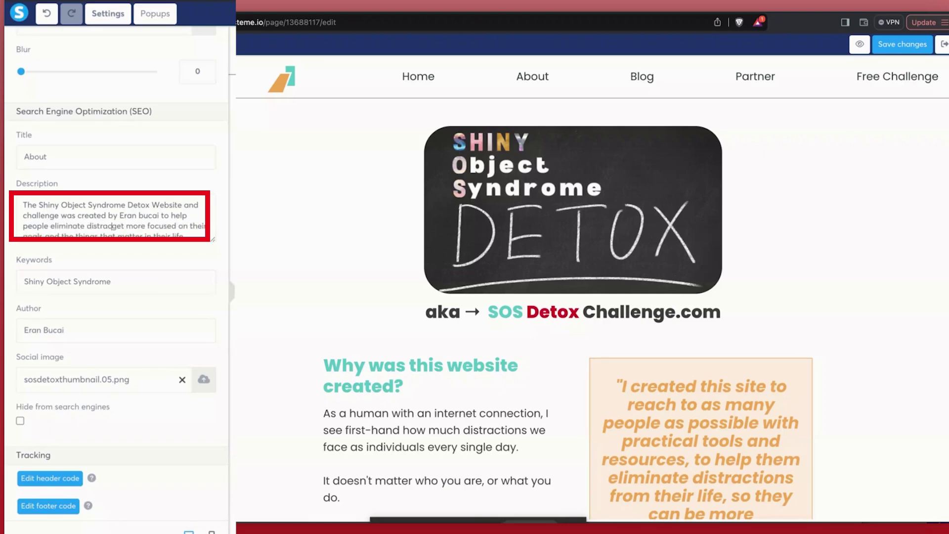
click(118, 216)
text(as a free resource)
drag(176, 216, 49, 226)
key(BackSpace)
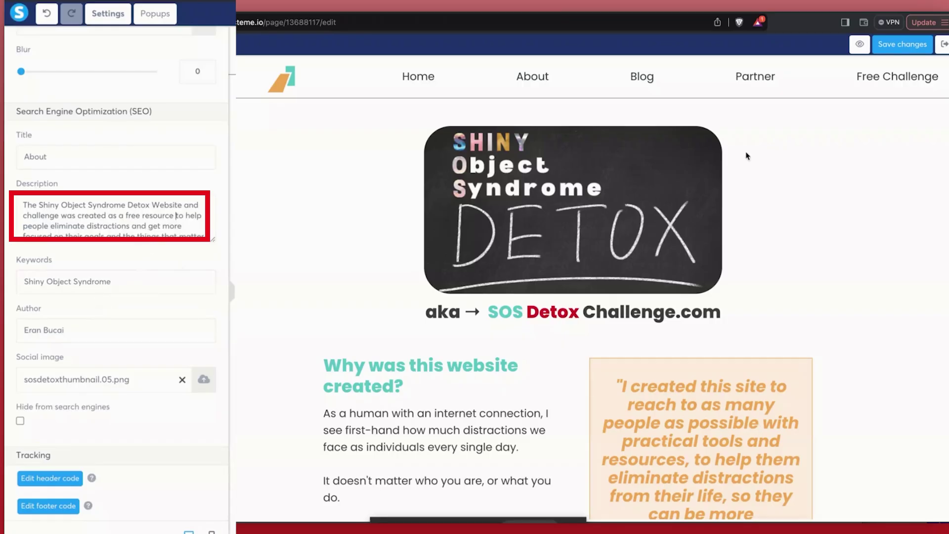
Save the About page's changes and exit the editor to the blog's page list
click(896, 45)
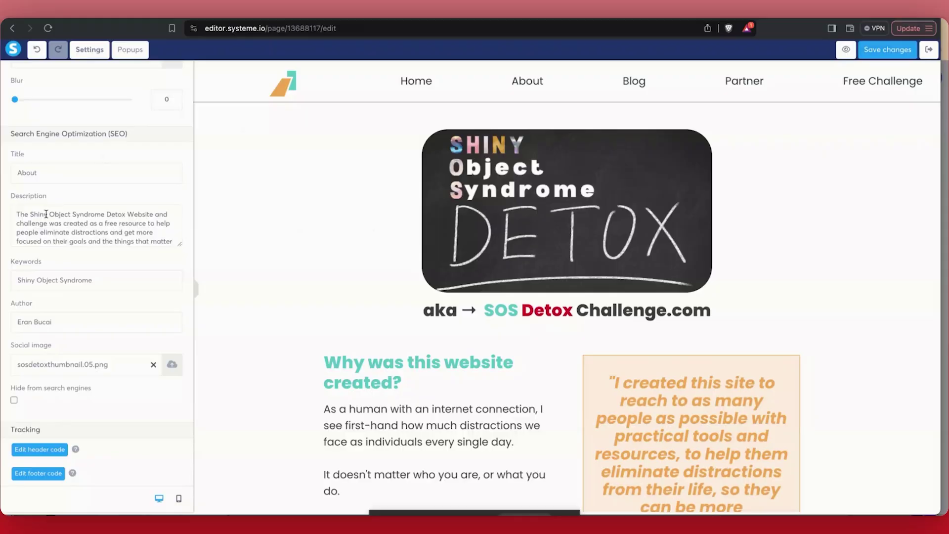
click(897, 51)
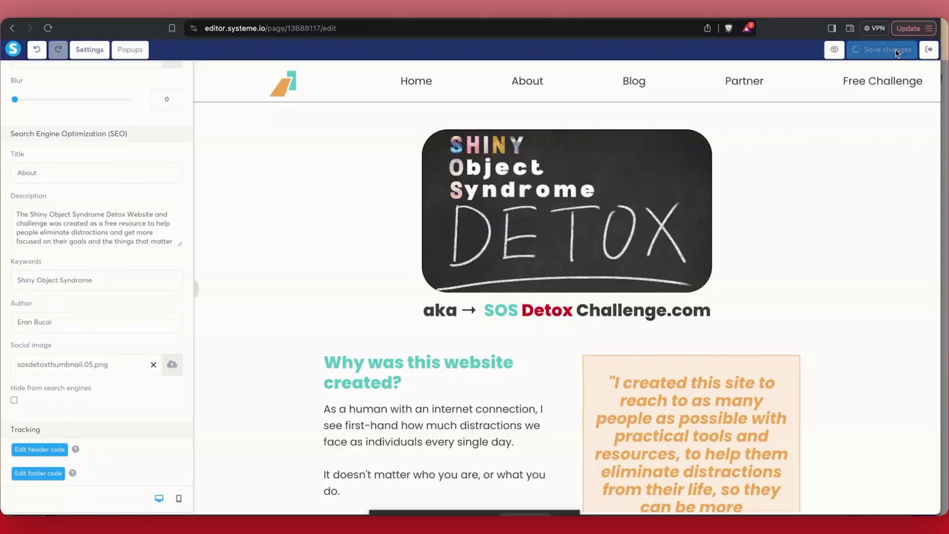
click(930, 55)
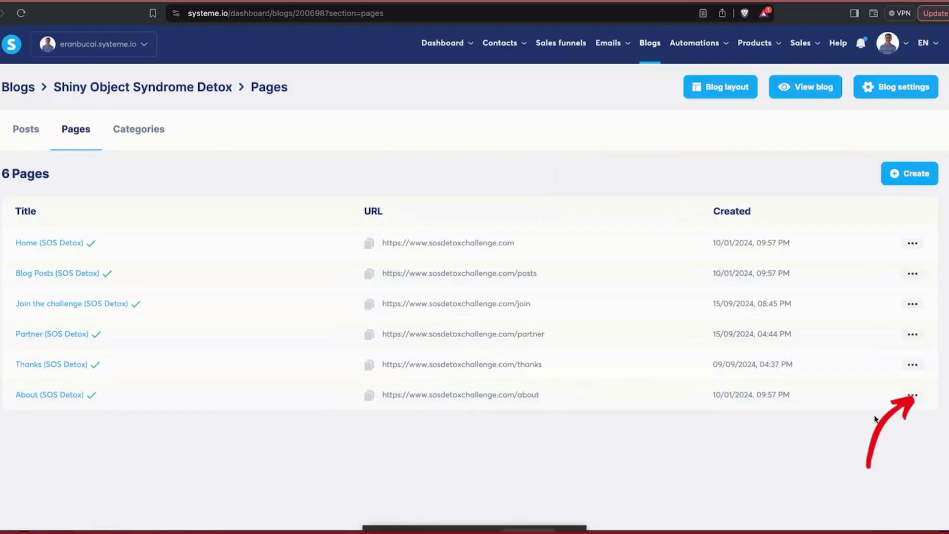
Open the live About page from the blog's page list and copy its URL
click(906, 395)
click(848, 399)
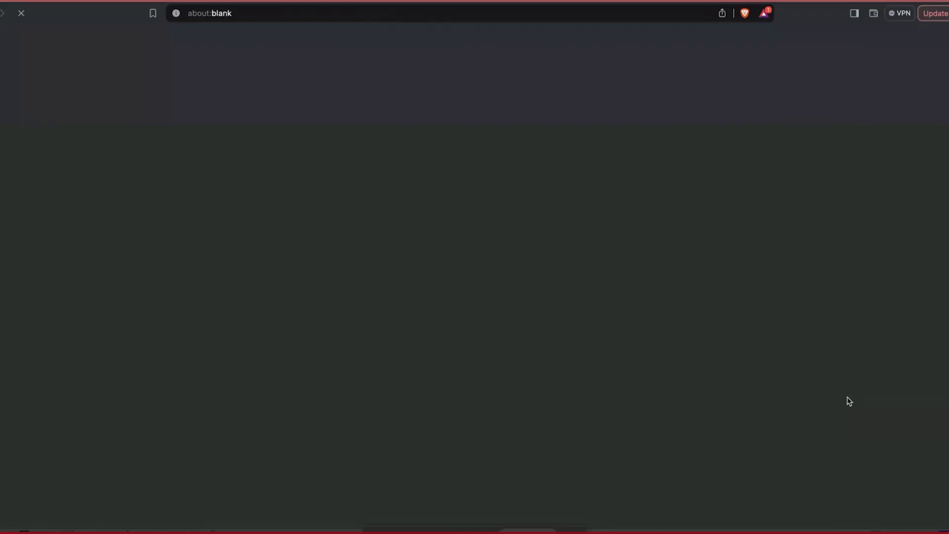
click(460, 11)
key(super+c)
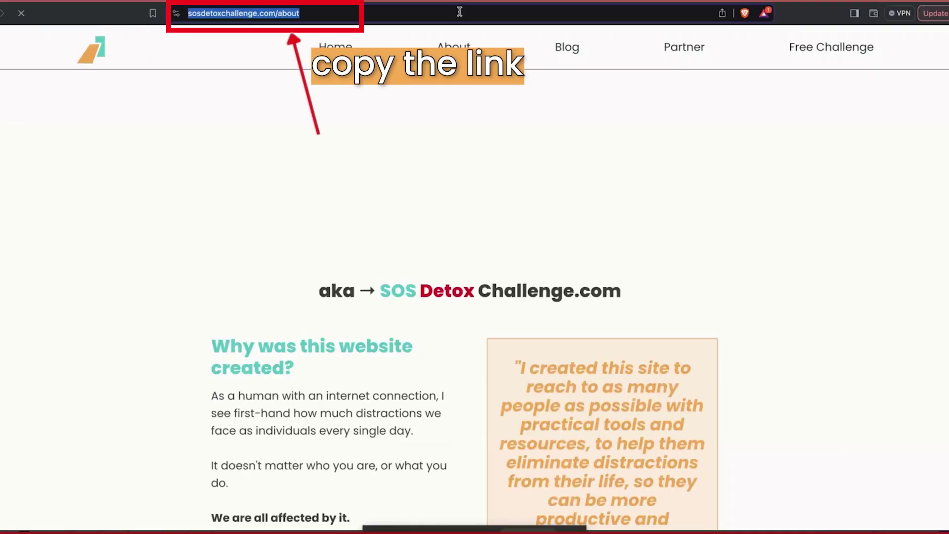
key(super+Tab)
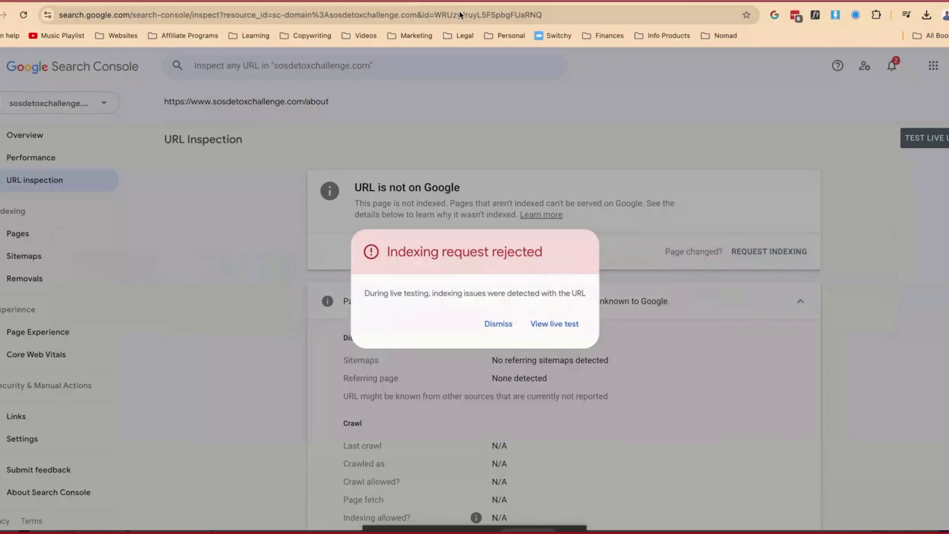
click(498, 323)
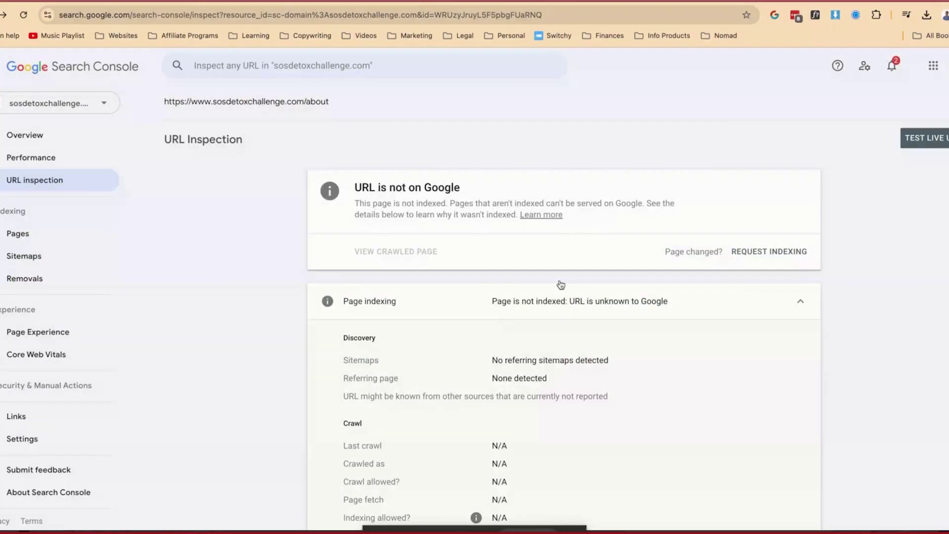
click(384, 67)
key(super+v)
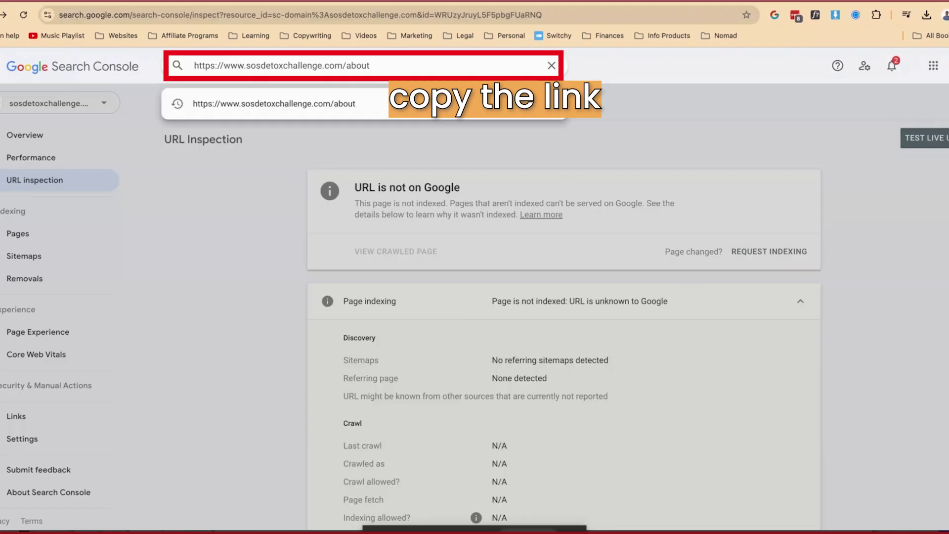
key(Return)
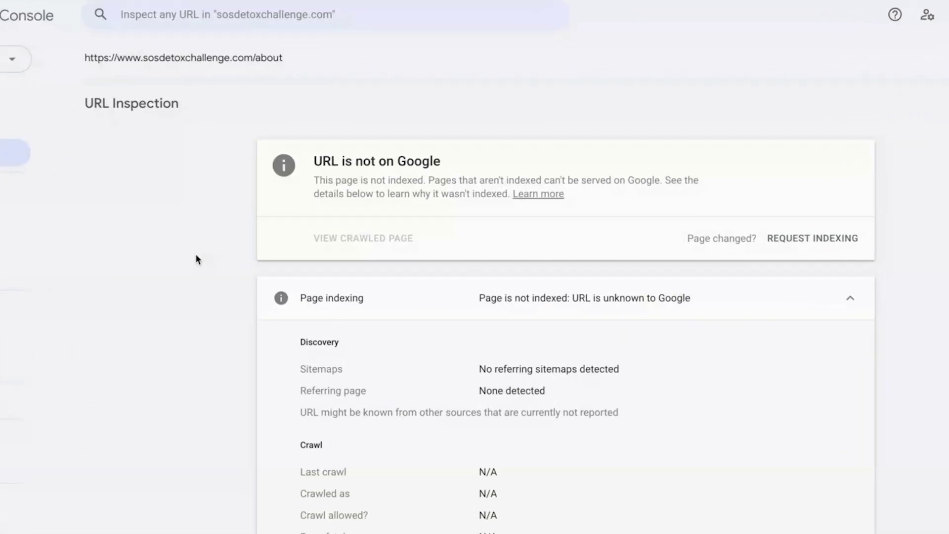
click(768, 253)
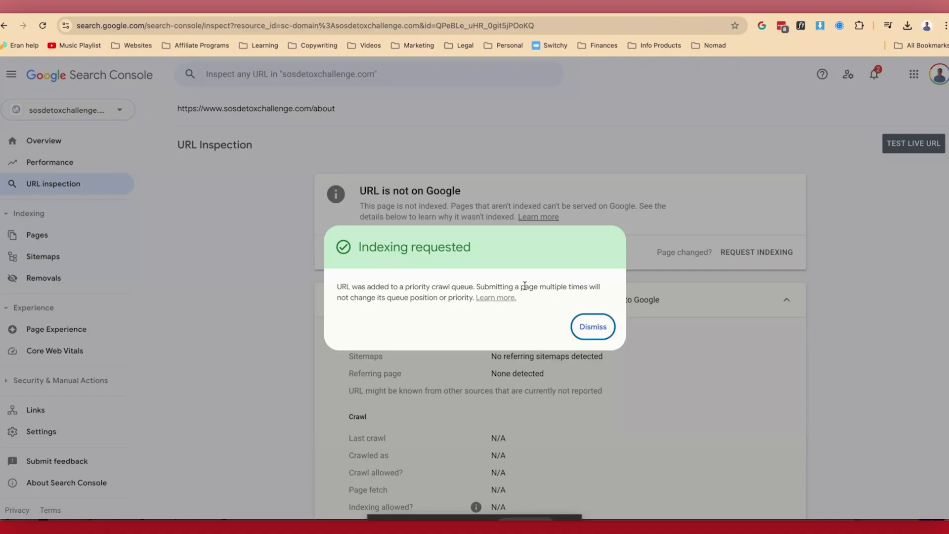
click(597, 330)
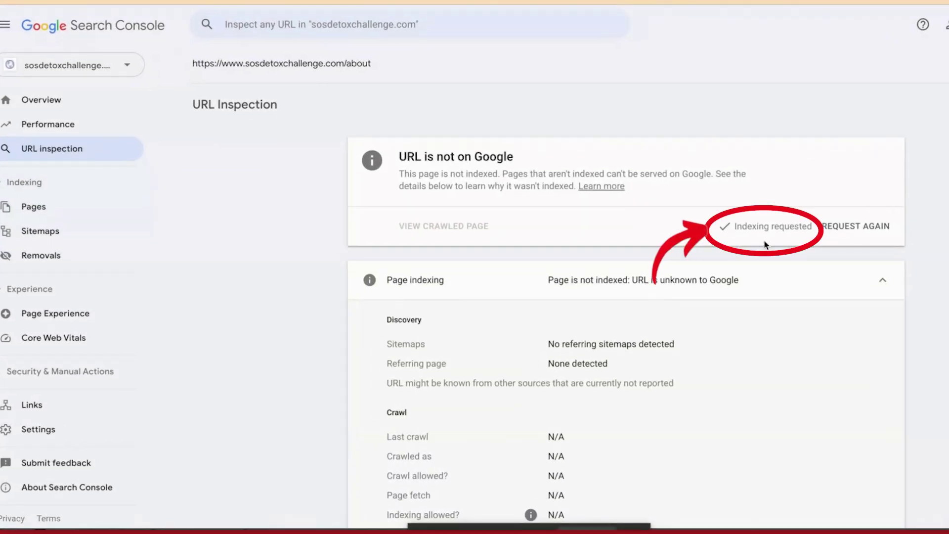
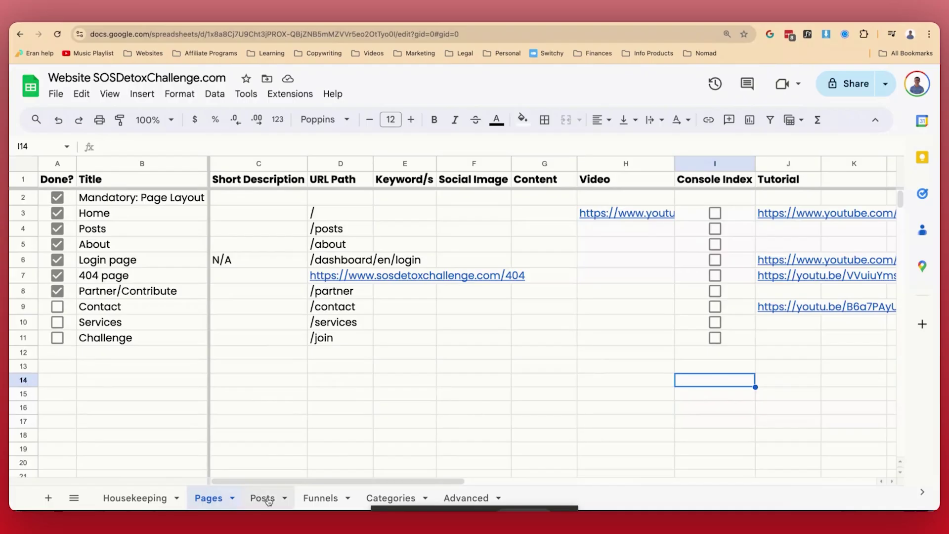
In the Website SOSDetoxChallenge.com spreadsheet, tick Console Index for the About row on the Pages sheet
click(262, 498)
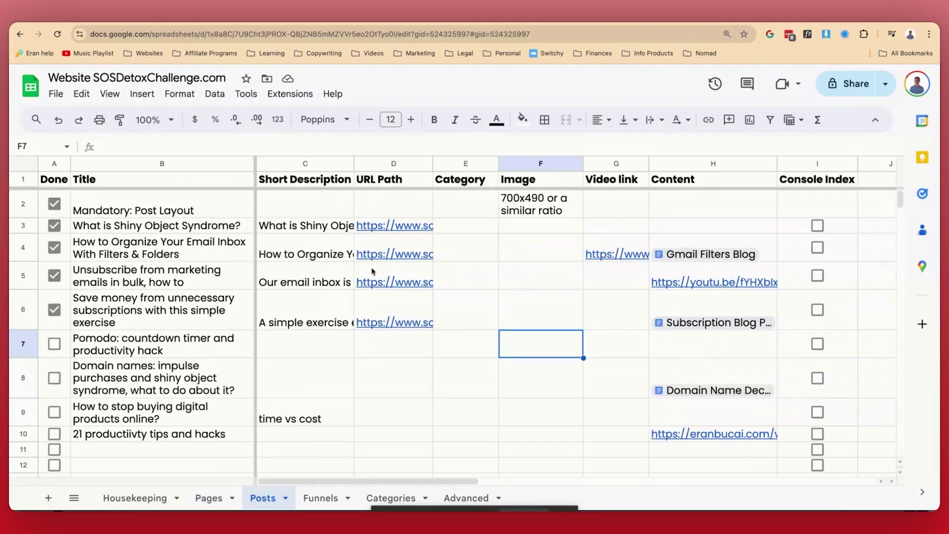
click(213, 501)
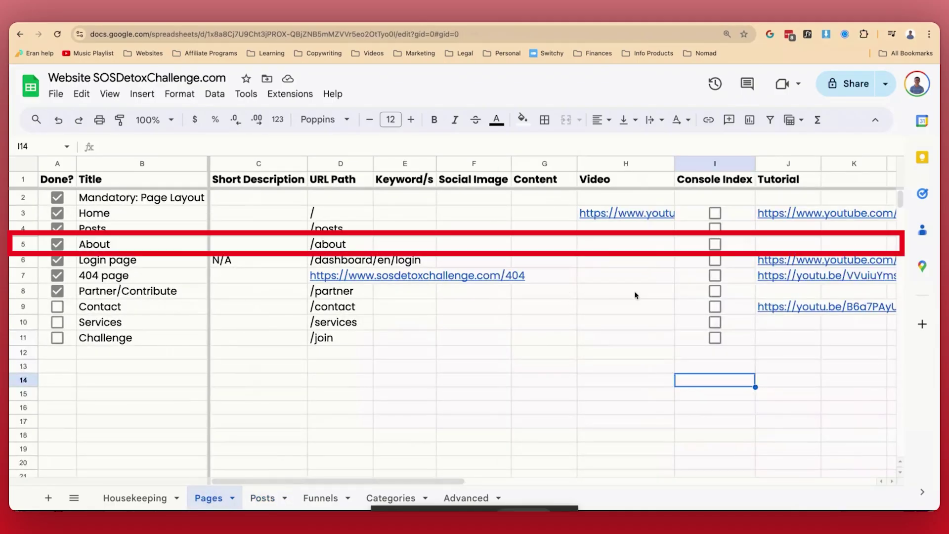
click(716, 245)
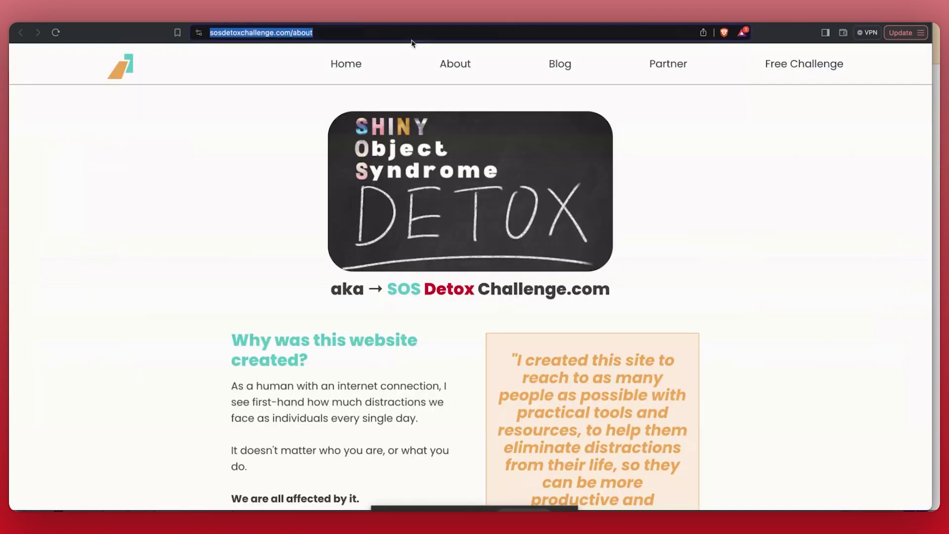
click(411, 39)
key(BackSpace)
key(BackSpace)
key(BackSpace)
key(BackSpace)
key(BackSpace)
text(posts)
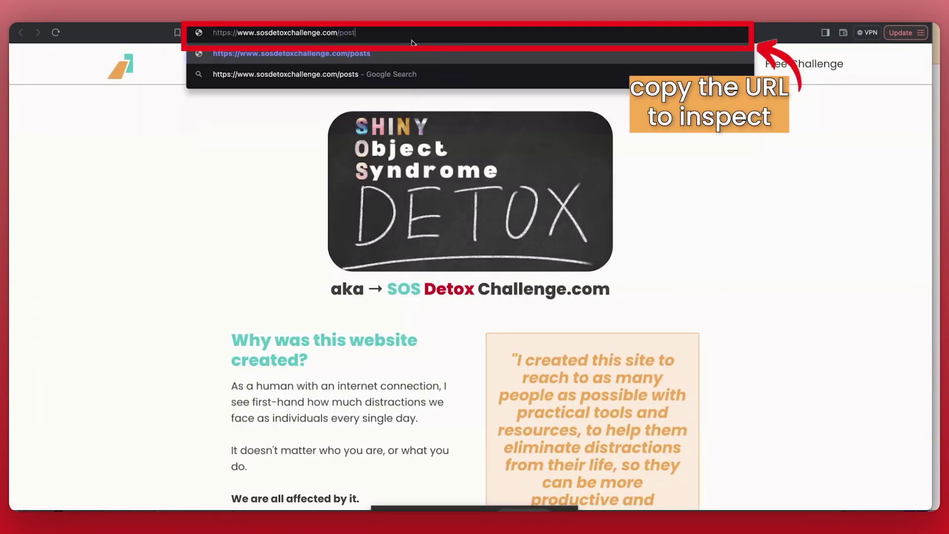
key(Return)
click(409, 33)
key(super+c)
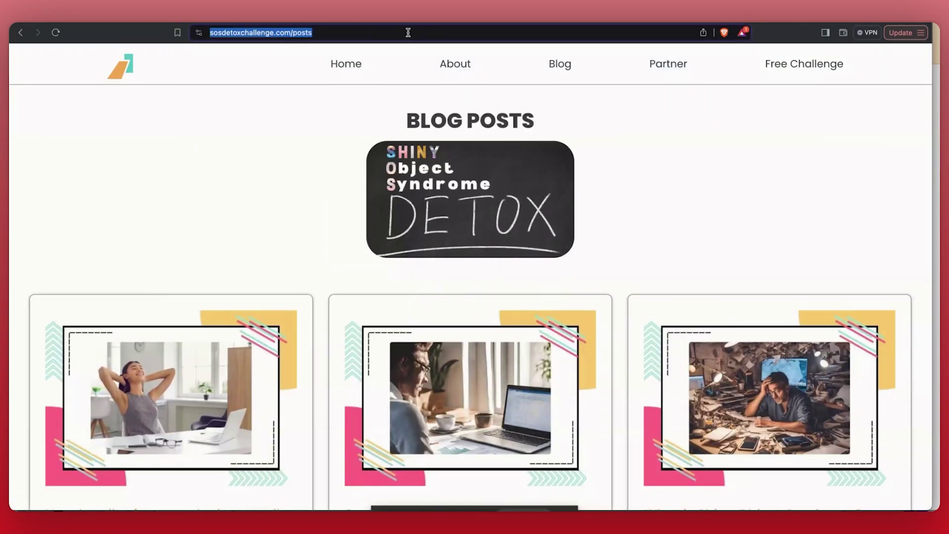
key(super+Tab)
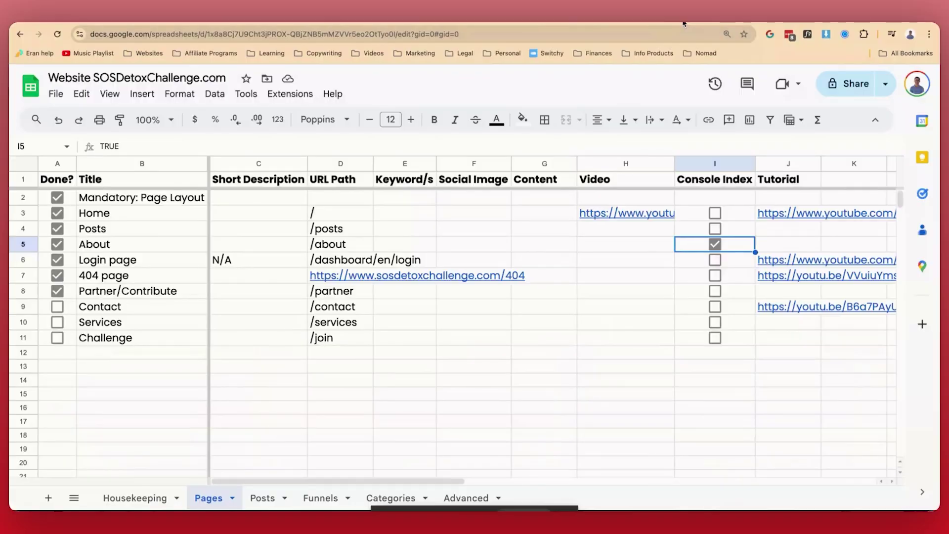
key(super+Tab)
click(273, 83)
key(super+v)
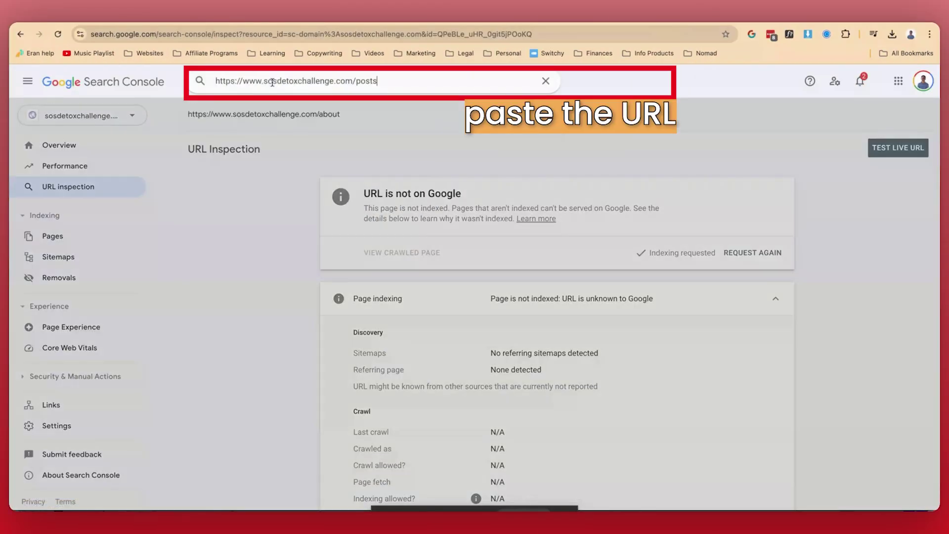
key(Return)
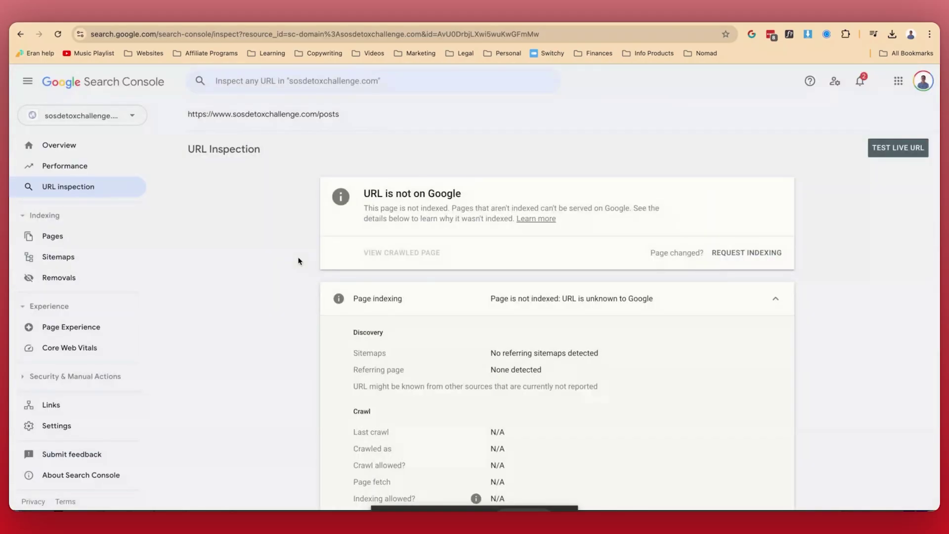
In the systeme.io editor, check the Blog Posts page's SEO settings, including Hide from search engines, and cancel leaving with unsaved changes
key(super+Tab)
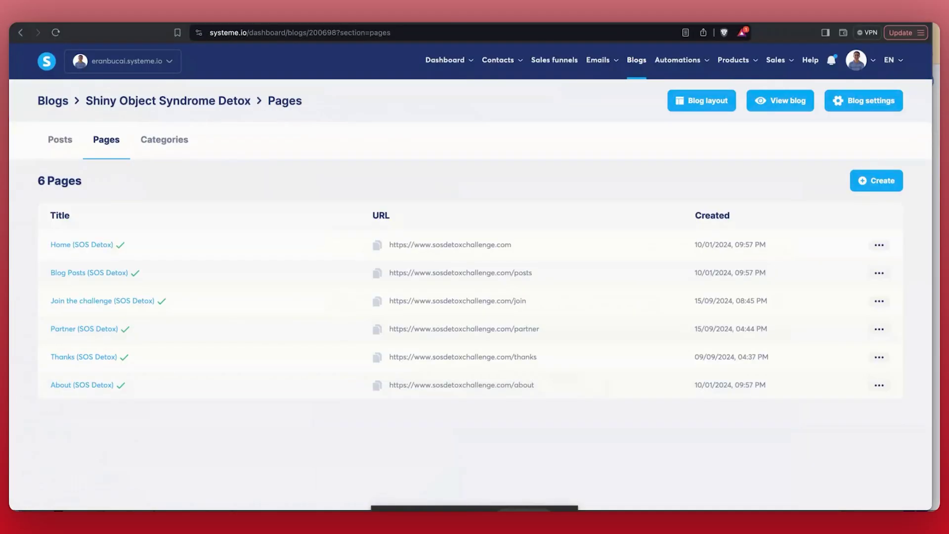
click(88, 277)
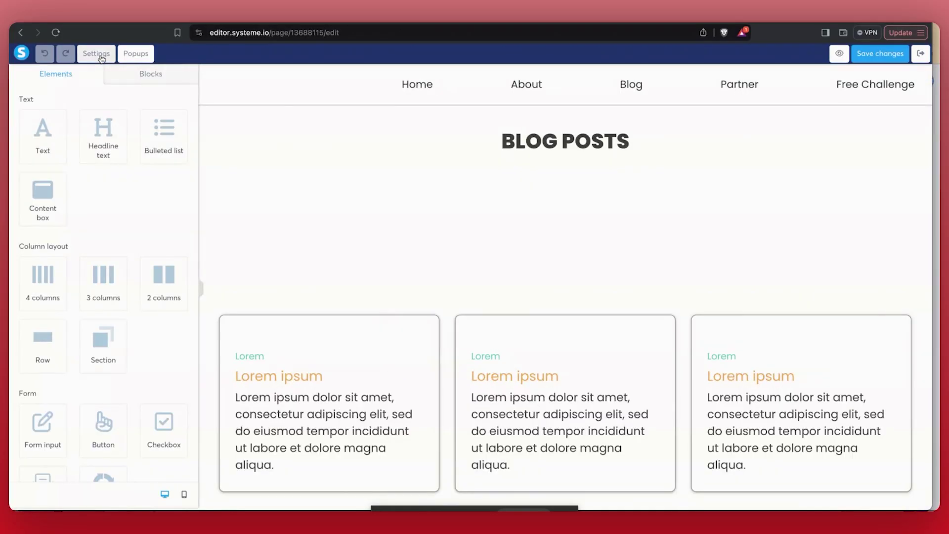
click(99, 55)
scroll(134, 335, down, 3)
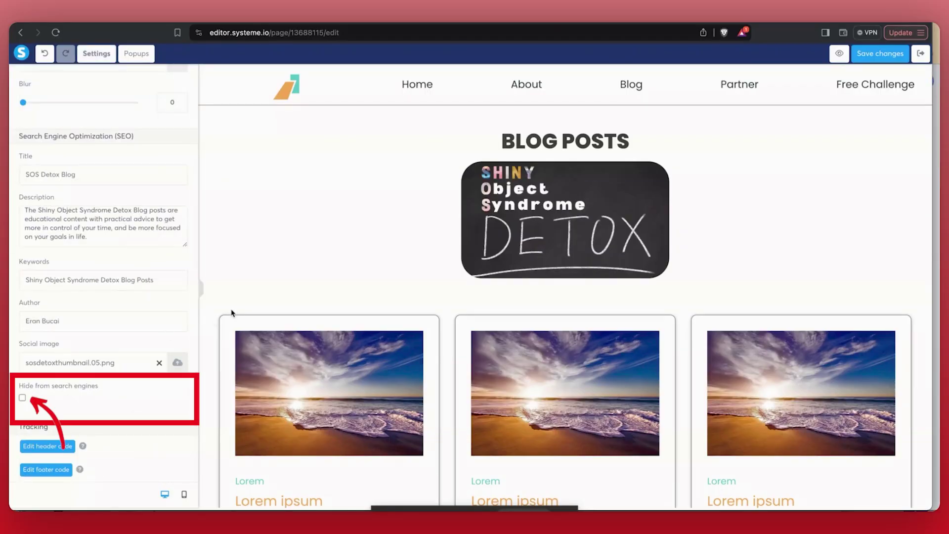
click(921, 53)
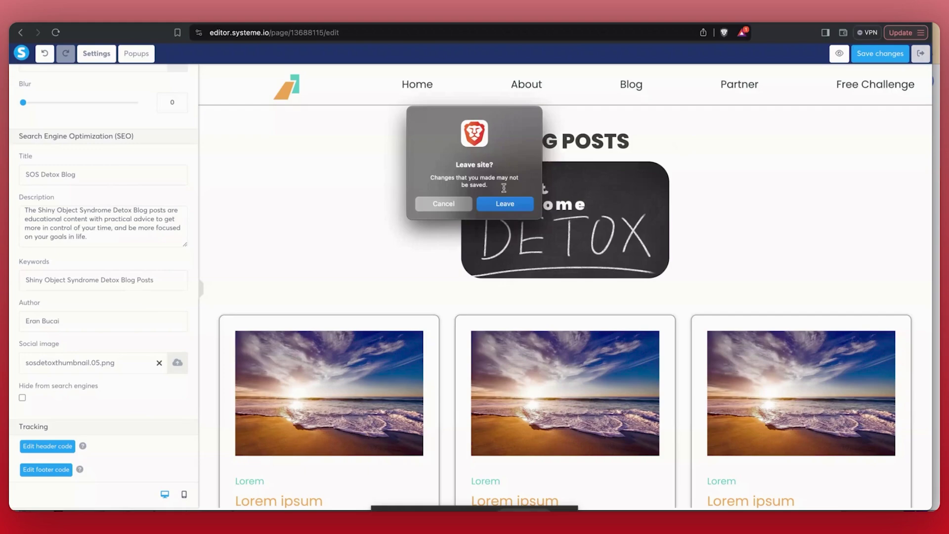
click(460, 205)
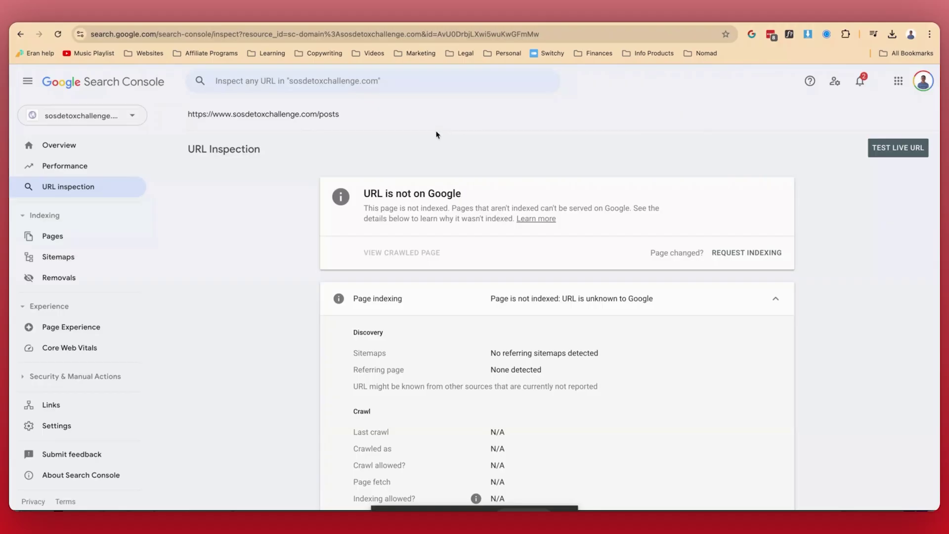
Request indexing for the /posts URL in Search Console and tick Console Index for the Posts row in the spreadsheet
click(763, 258)
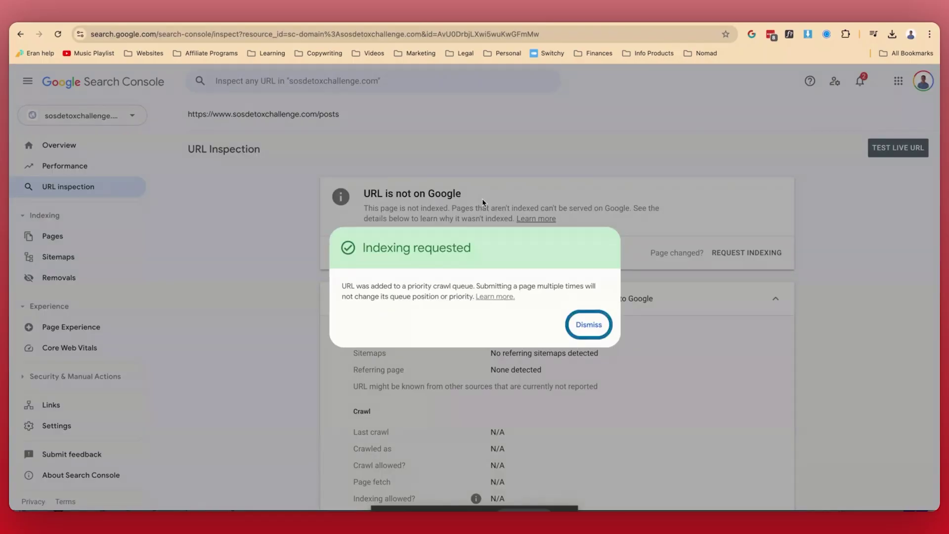
click(588, 325)
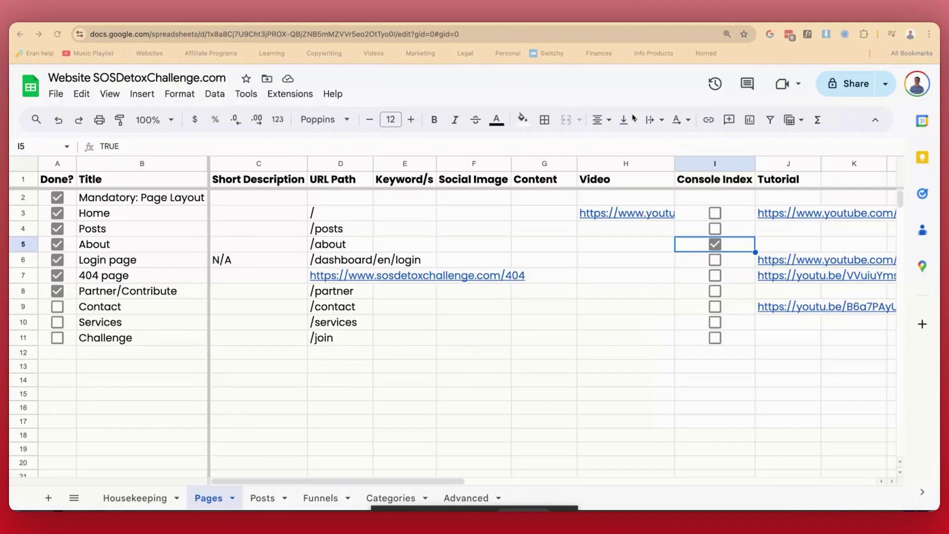
click(715, 229)
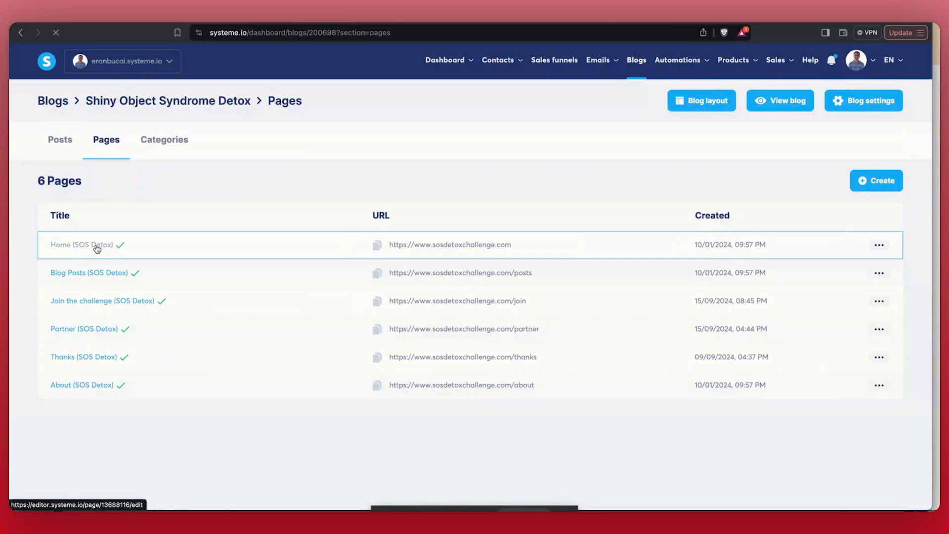
In systeme.io, check the Home page's SEO settings, save the page and exit the editor
click(96, 247)
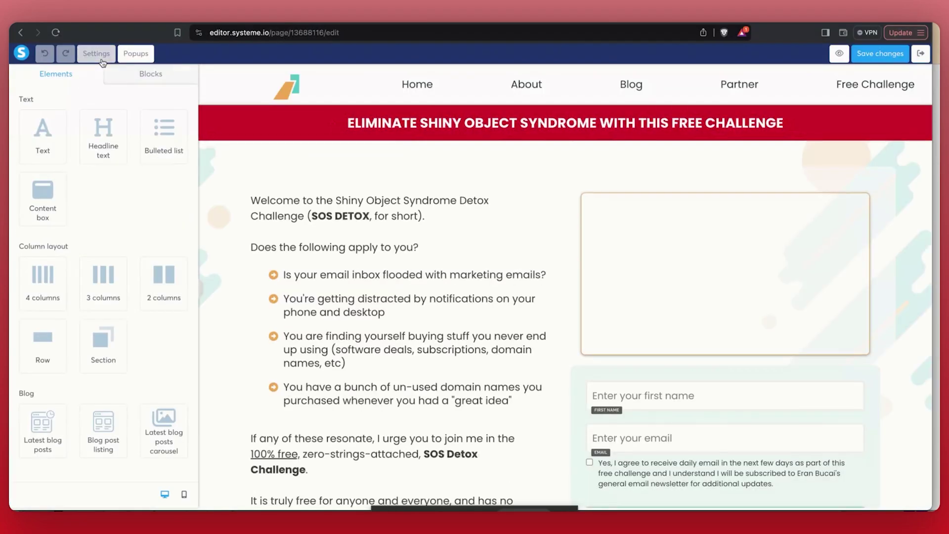
click(97, 54)
scroll(106, 253, down, 3)
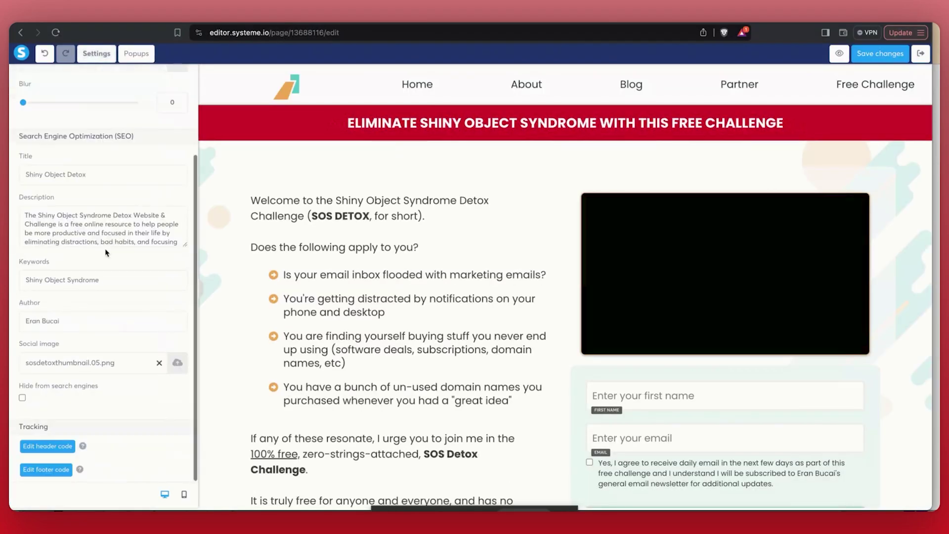
click(880, 53)
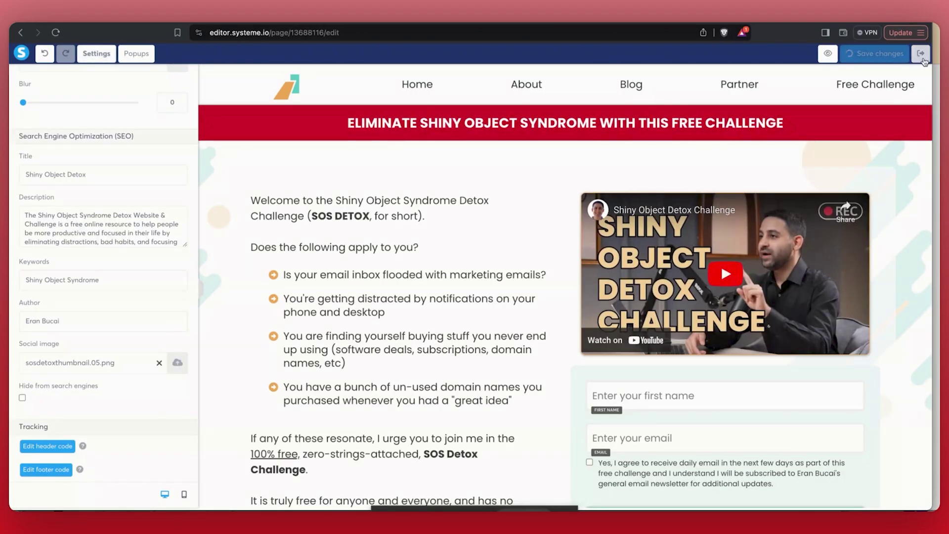
click(920, 53)
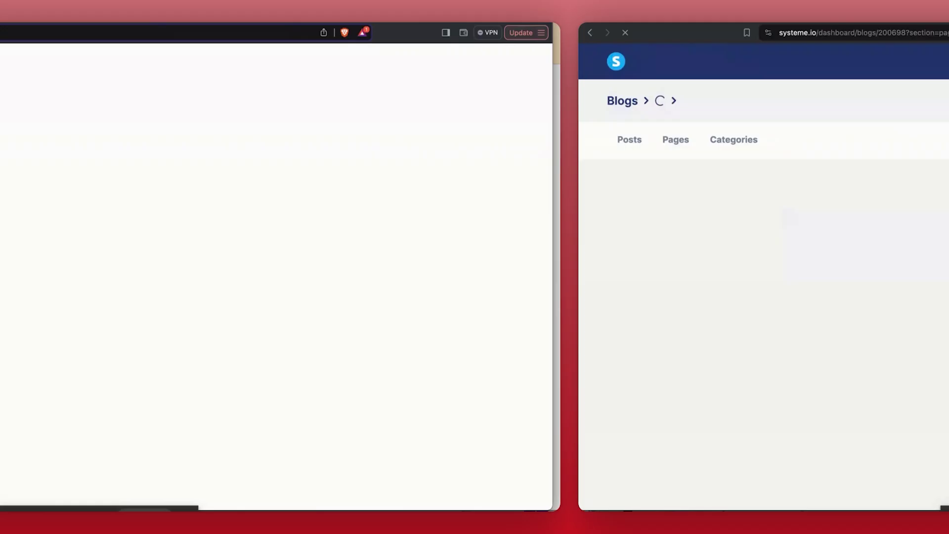
click(363, 32)
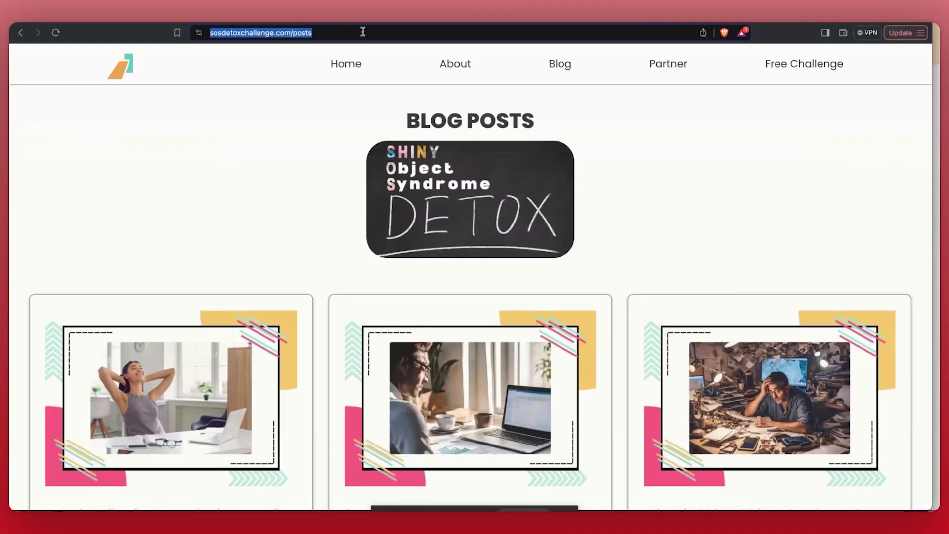
click(362, 30)
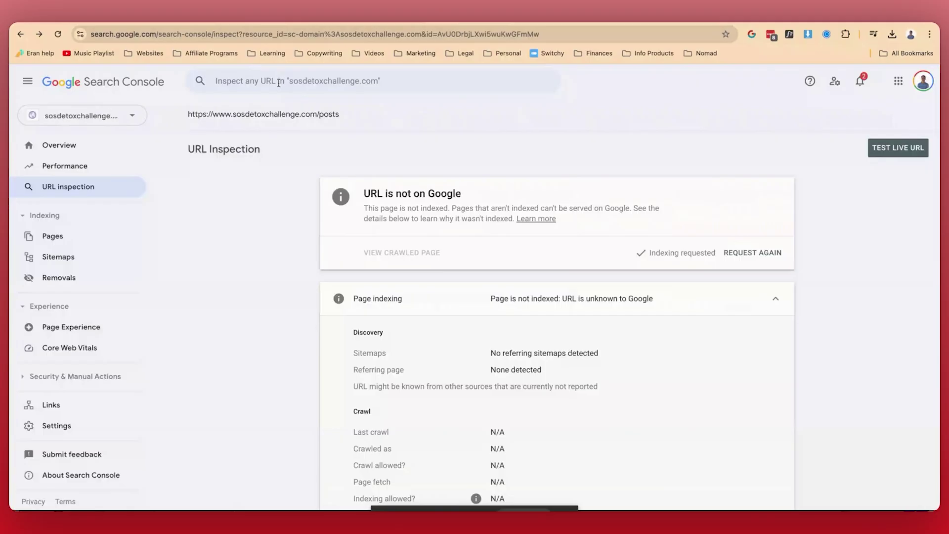
text(https://www.sosdetoxchallenge.com/)
key(Return)
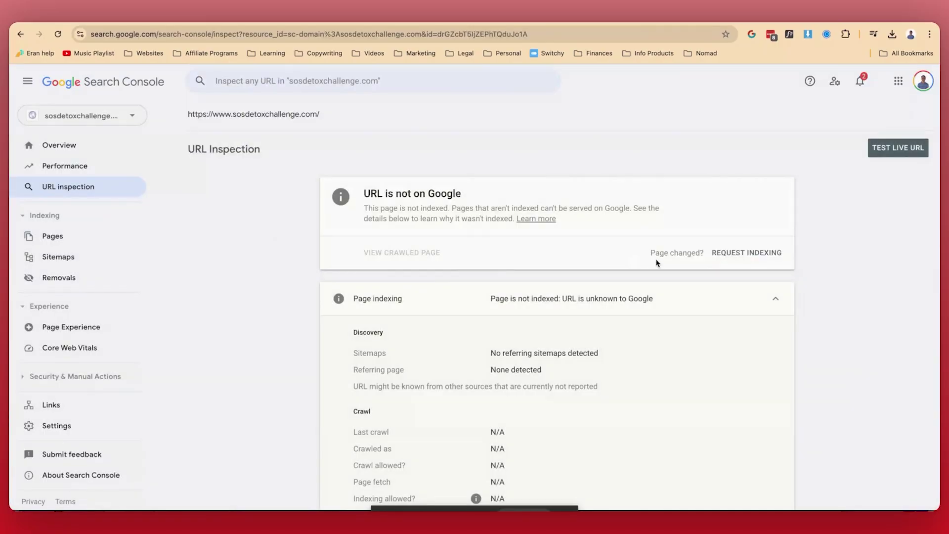
Request indexing for the homepage URL and tick Console Index for the Home row in the spreadsheet
click(764, 253)
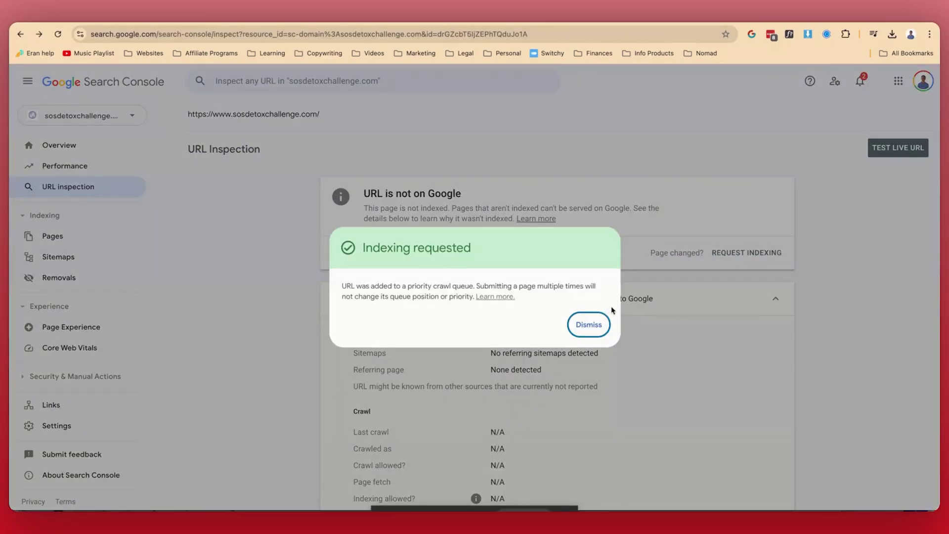
click(588, 324)
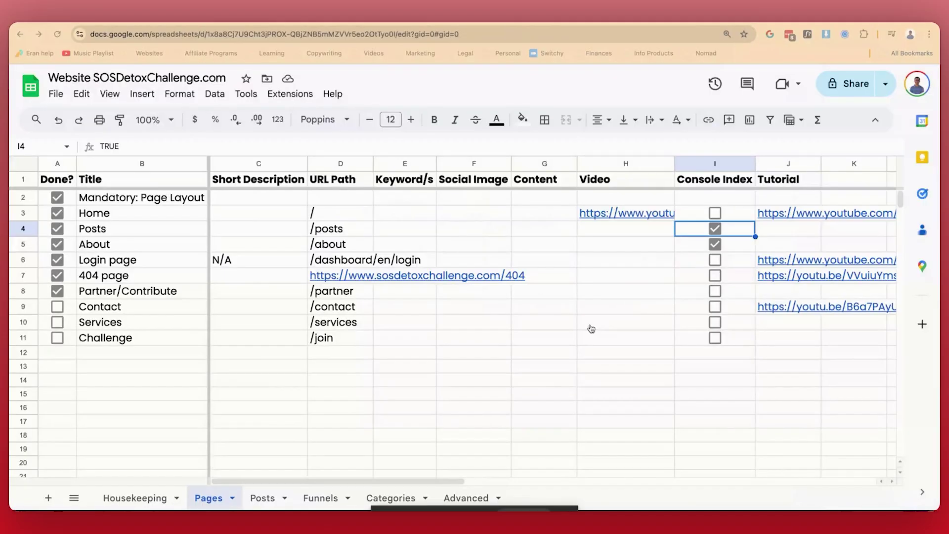
click(715, 213)
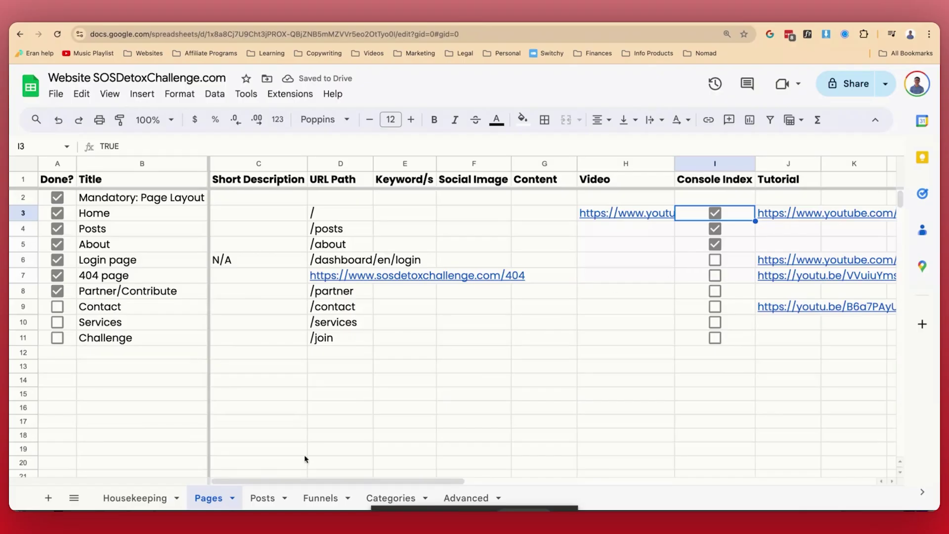
Copy the "What is Shiny Object Syndrome?" post URL from the spreadsheet's Posts sheet and inspect it in Google Search Console
click(268, 499)
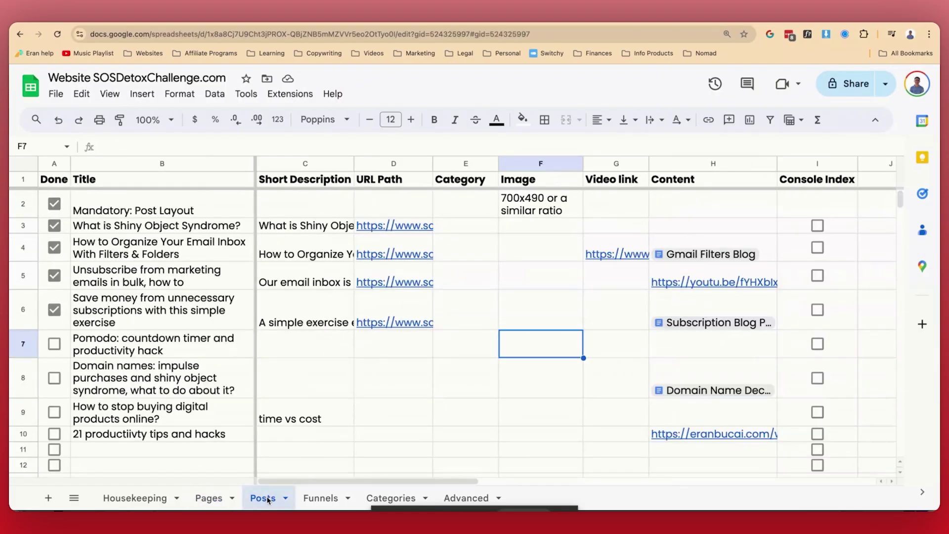
click(366, 226)
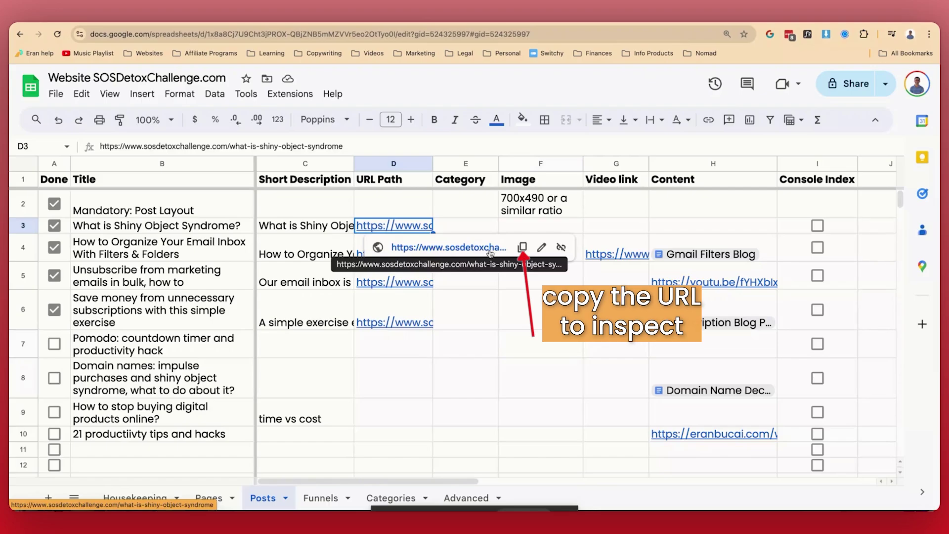
click(531, 251)
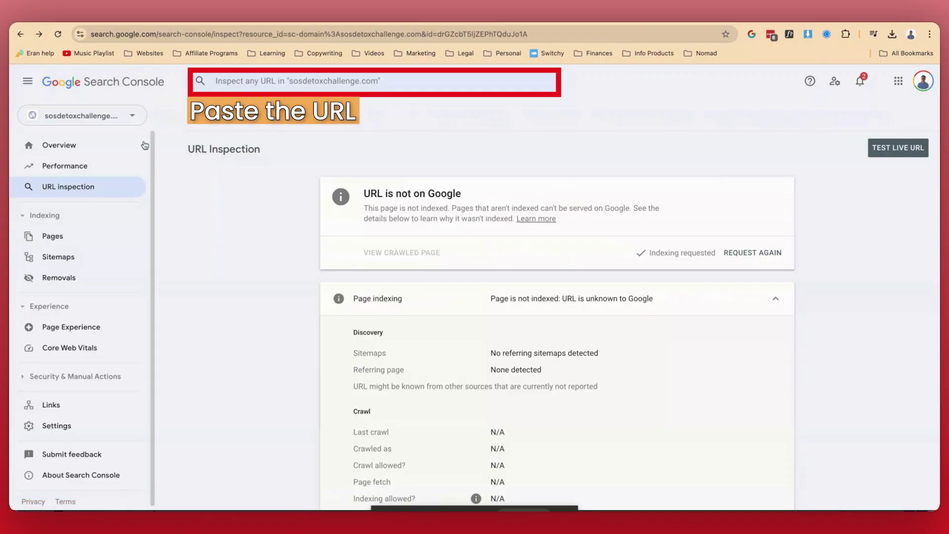
click(346, 81)
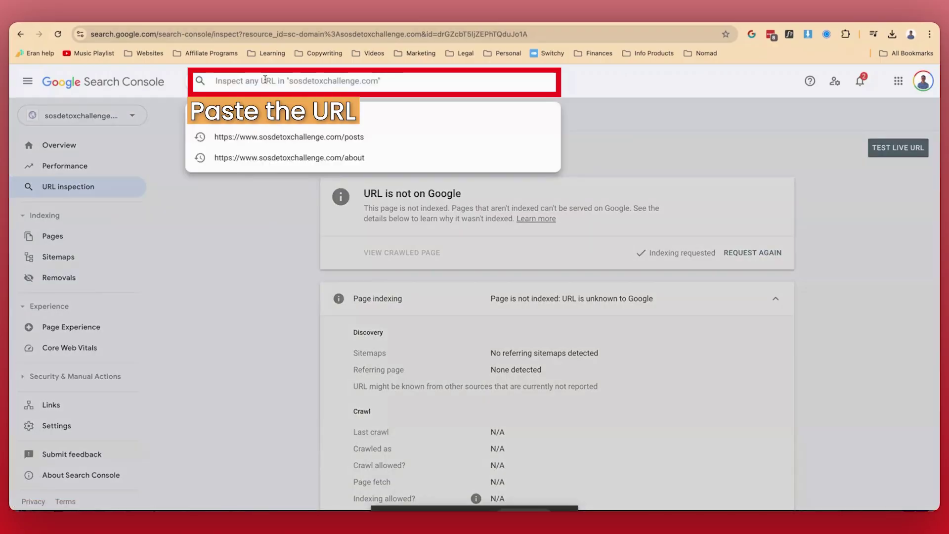
text(https://www.sosdetoxchallenge.com/what-is-shiny-object-syndrome)
key(Return)
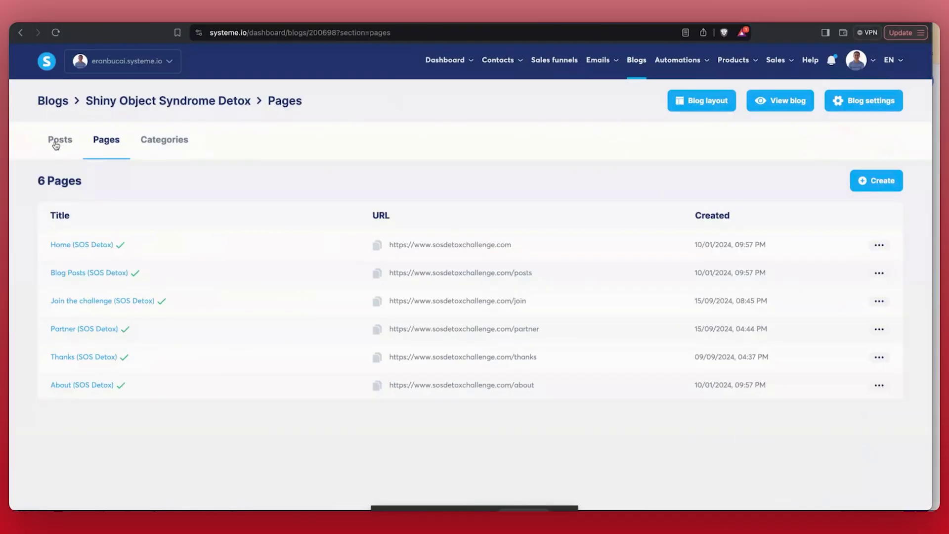
In systeme.io, check the SEO settings of the "What is Shiny Object Syndrome?" post, save the changes and exit the editor
click(56, 144)
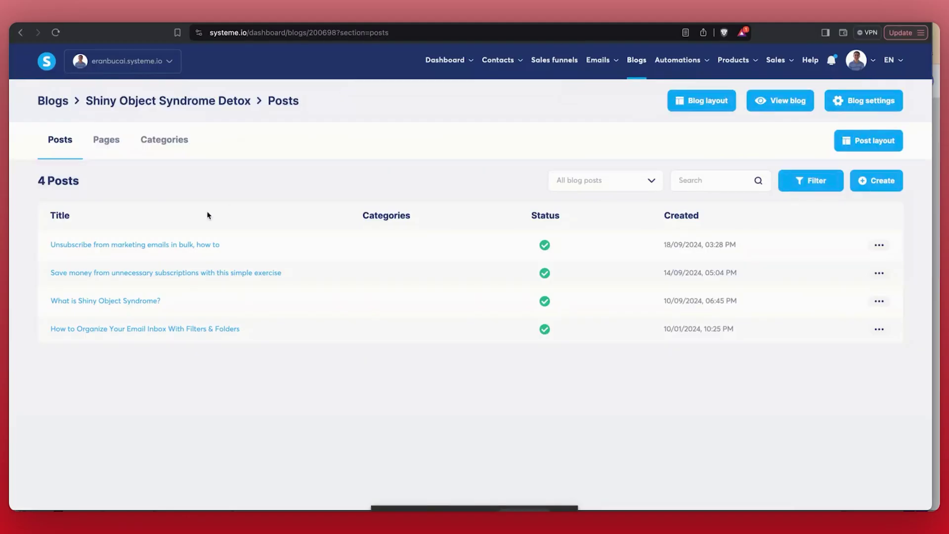
click(142, 303)
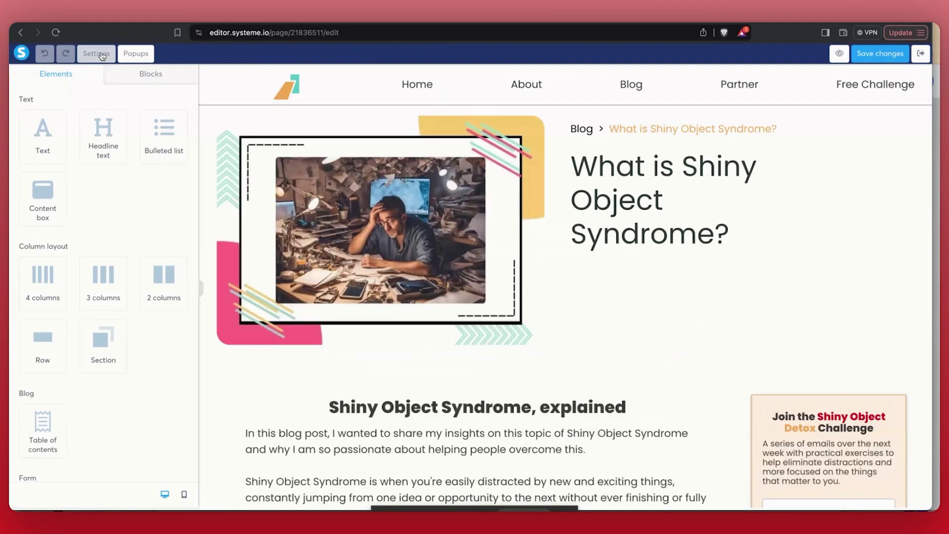
click(102, 55)
scroll(146, 249, down, 3)
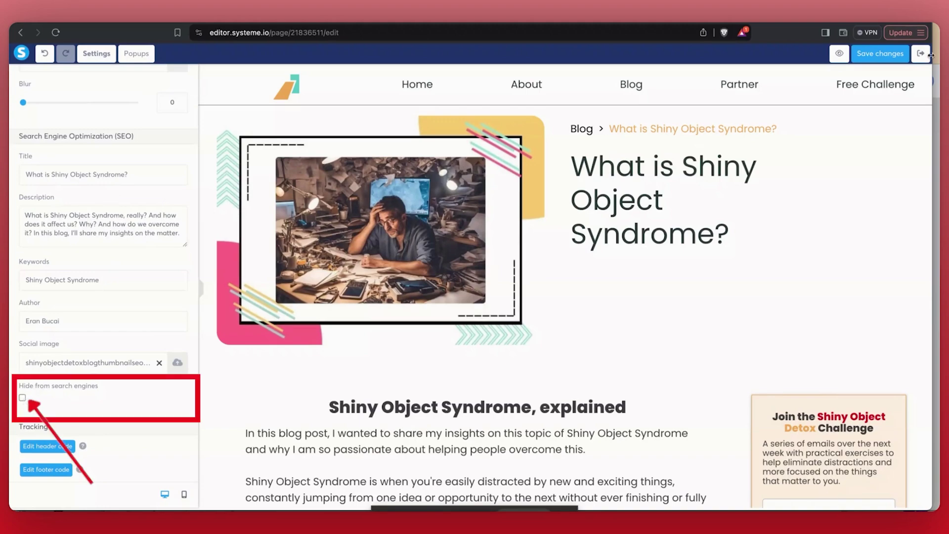
click(901, 55)
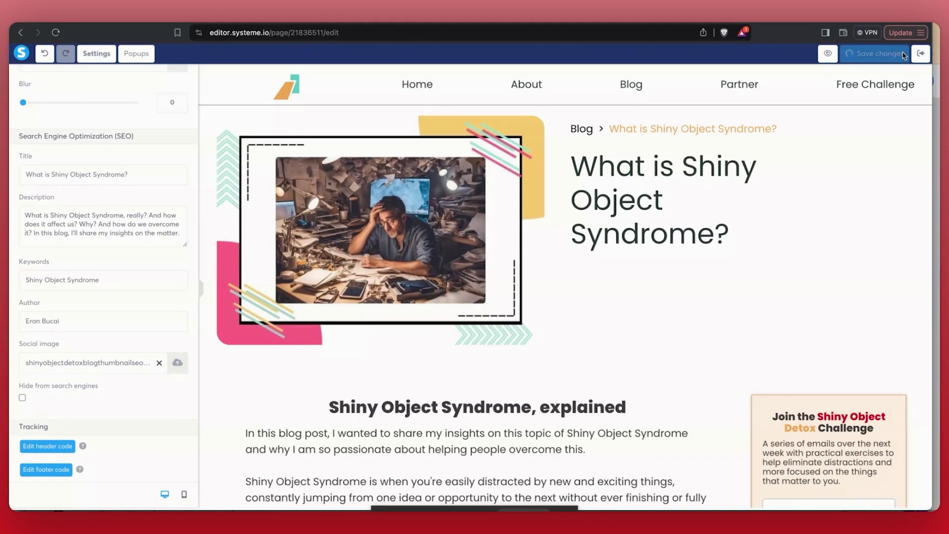
click(921, 53)
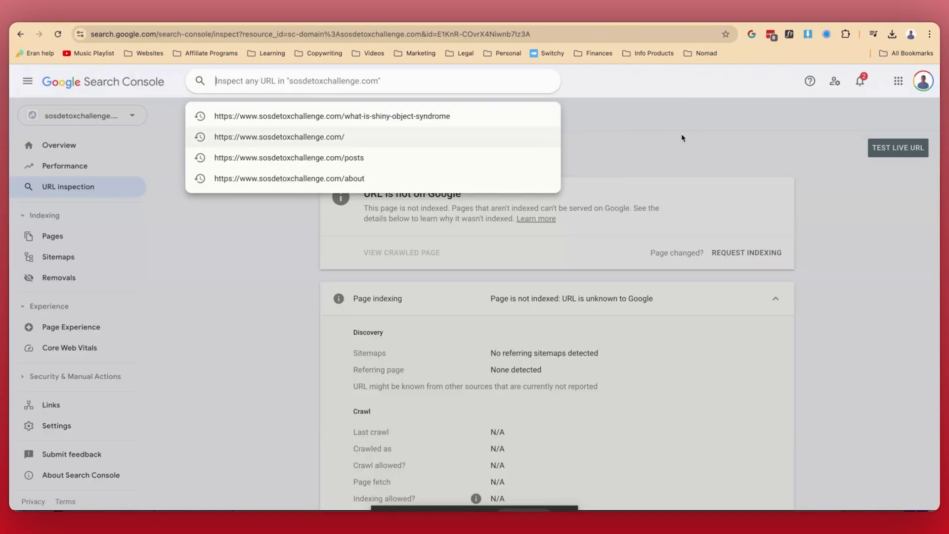
Request indexing for the /what-is-shiny-object-syndrome URL in Search Console and tick Console Index for that post in the spreadsheet
click(683, 137)
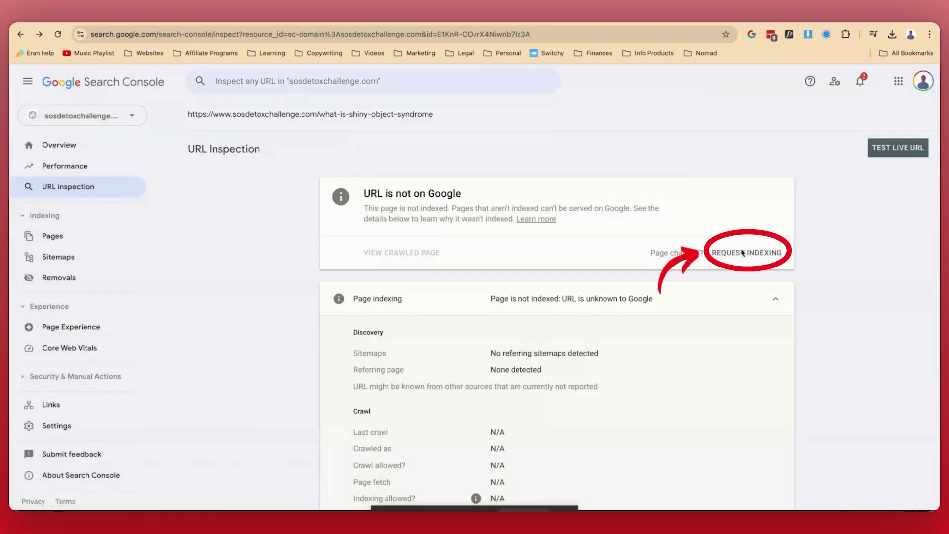
click(743, 252)
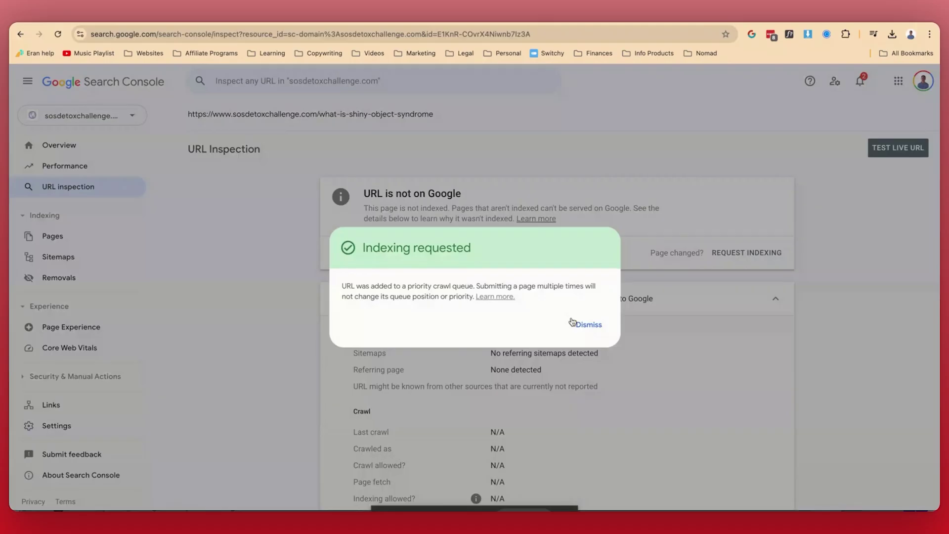
click(574, 323)
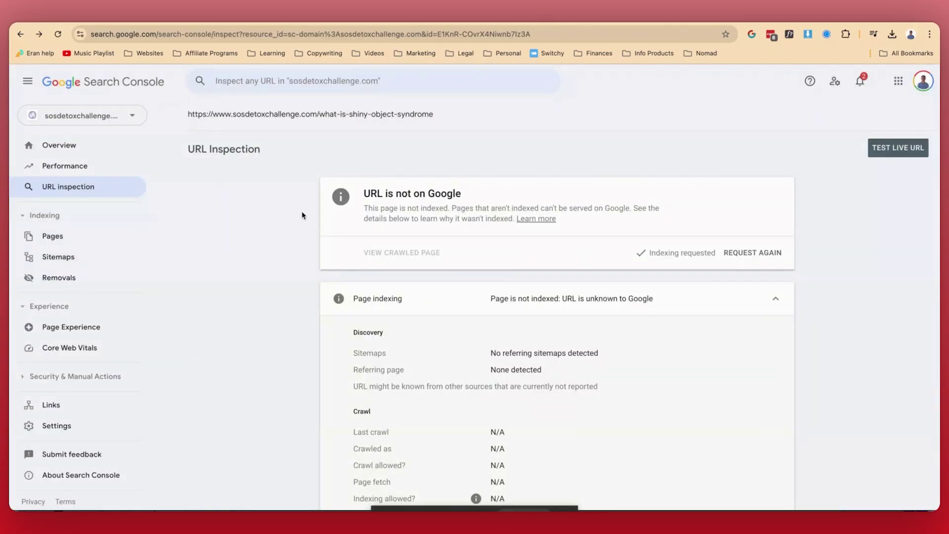
key(ctrl+Tab)
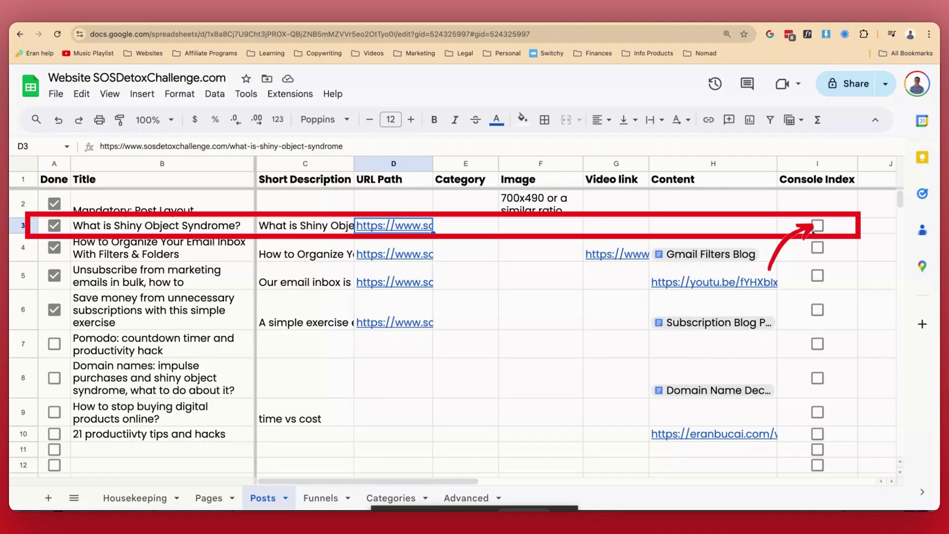
click(817, 226)
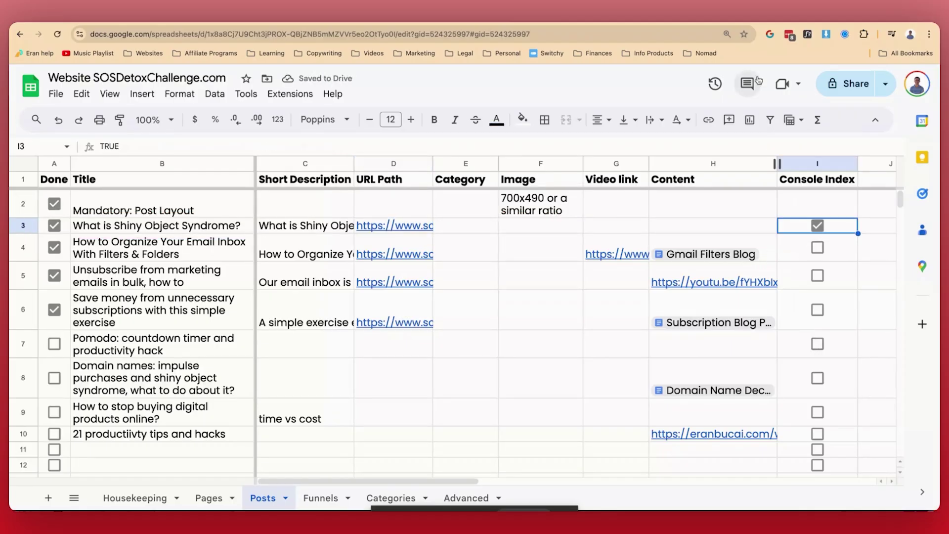
Return to Search Console and open the Page indexing report for sosdetoxchallenge.com
key(ctrl+Tab)
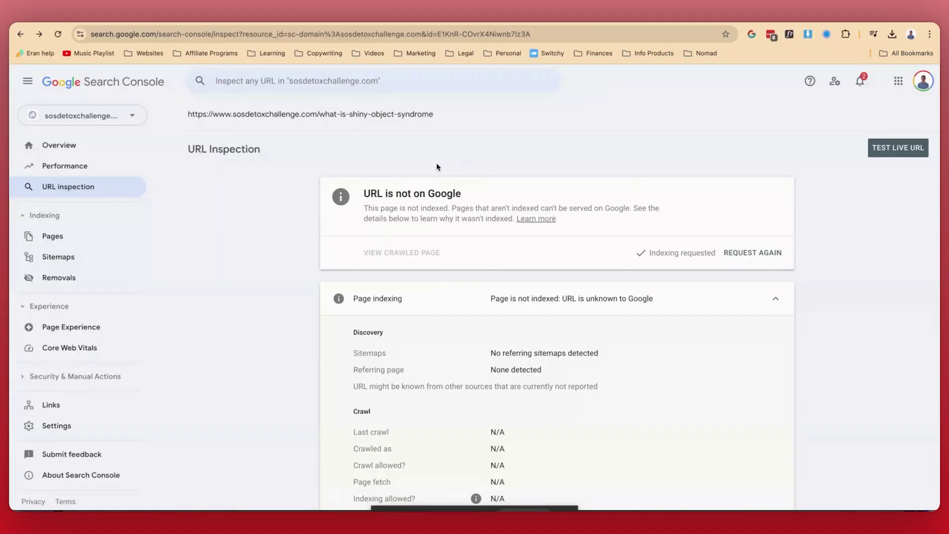
scroll(303, 294, down, 4)
scroll(303, 295, up, 5)
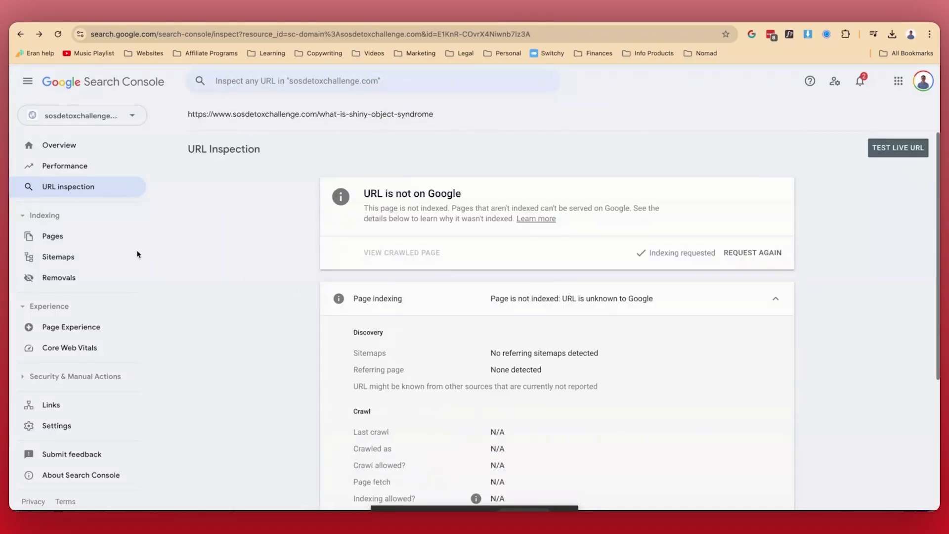
click(71, 238)
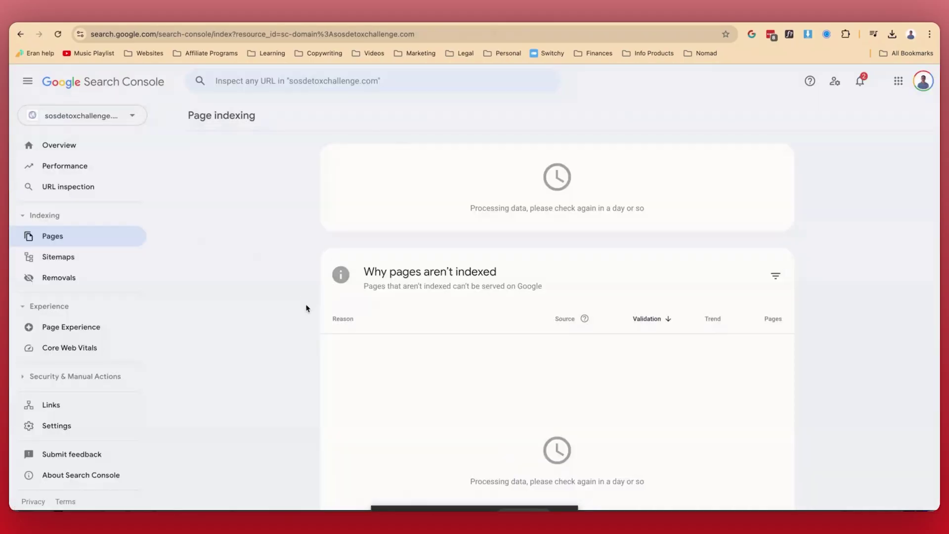